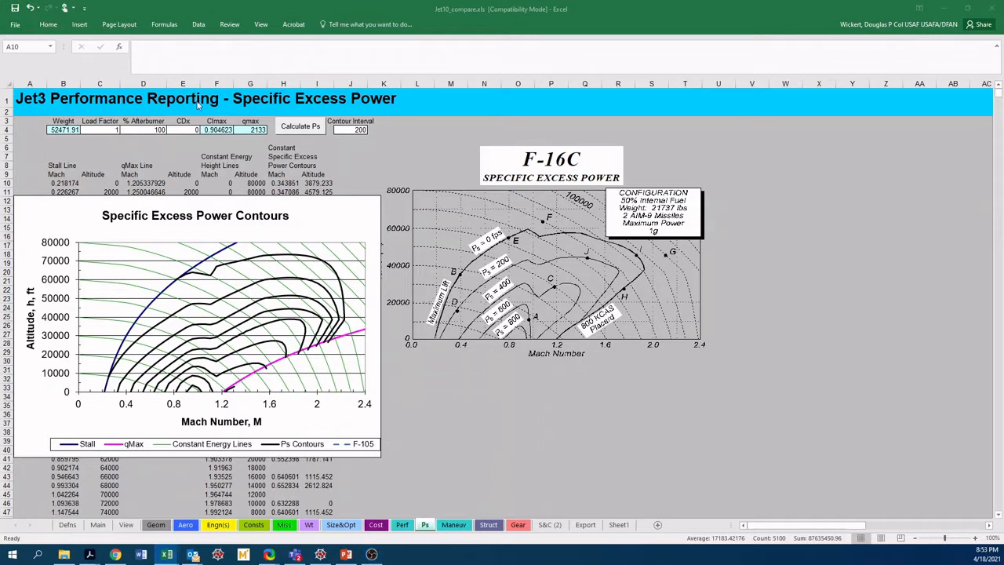
# Compare the specific excess power charts in the Jet10_compare, Jet10_F-35A and Jet10_F-16C workbooks.
pyautogui.click(247, 117)
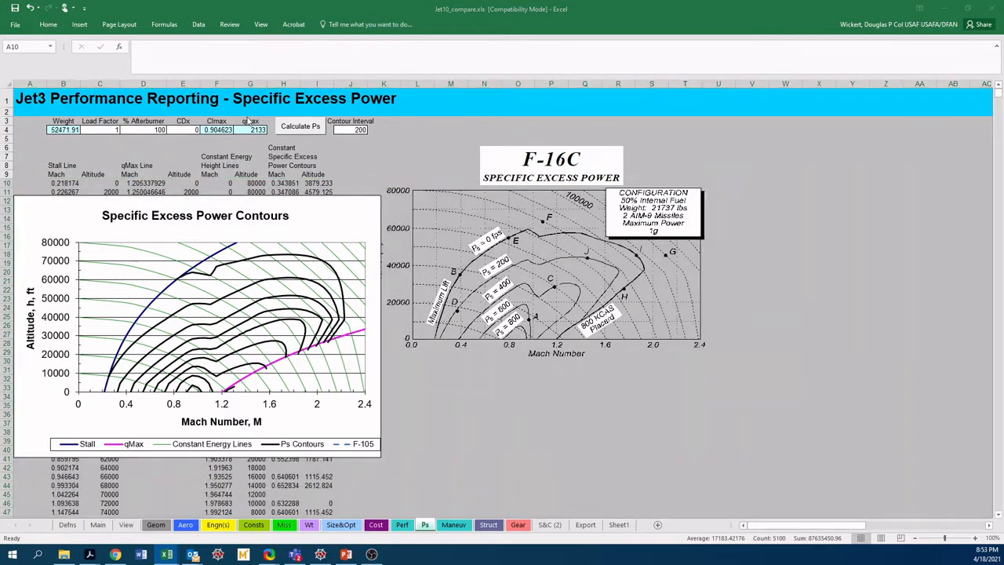
pyautogui.hotkey('alt', 'Tab')
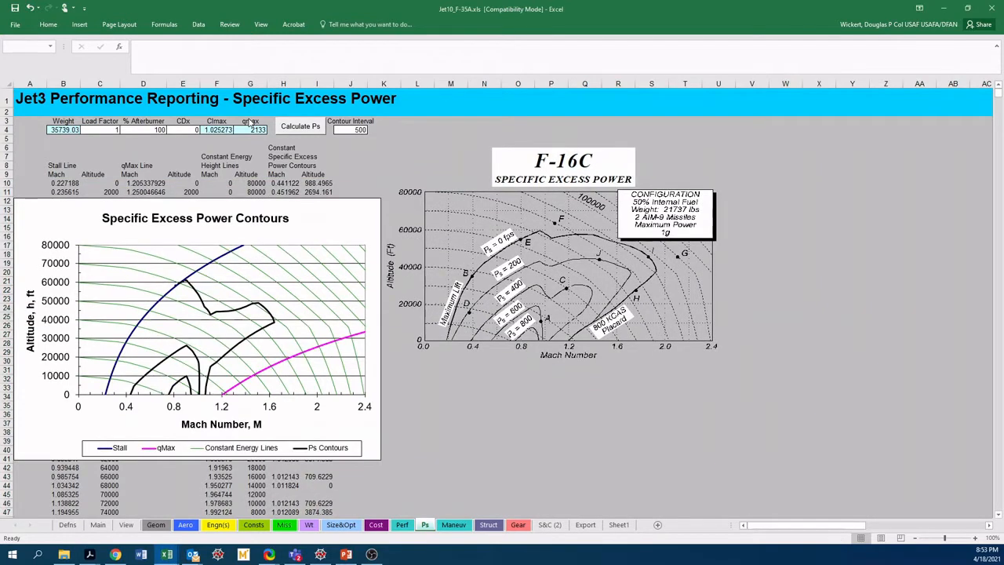
pyautogui.hotkey('alt', 'Tab')
pyautogui.hotkey('alt', 'Tab')
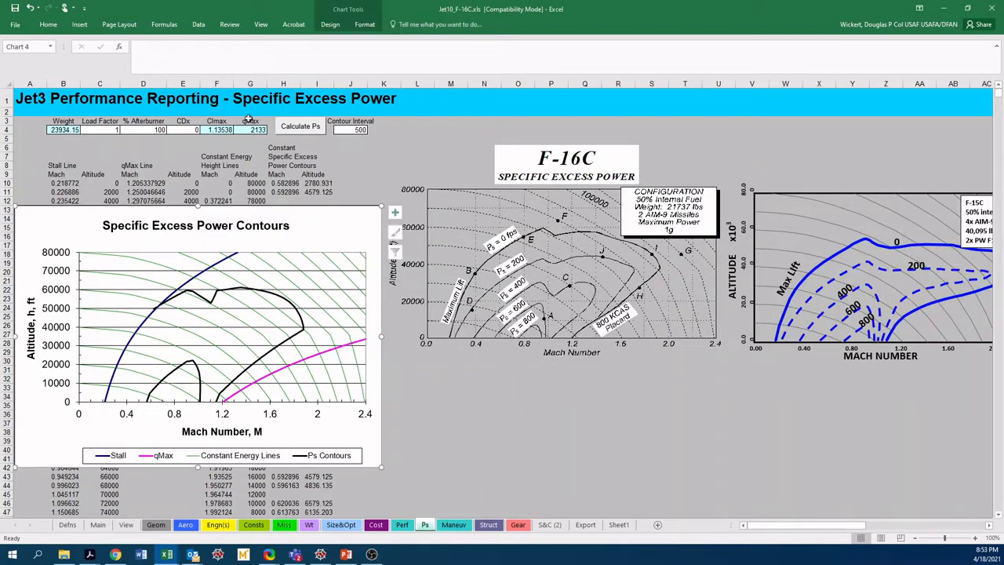
pyautogui.hotkey('alt', 'Tab')
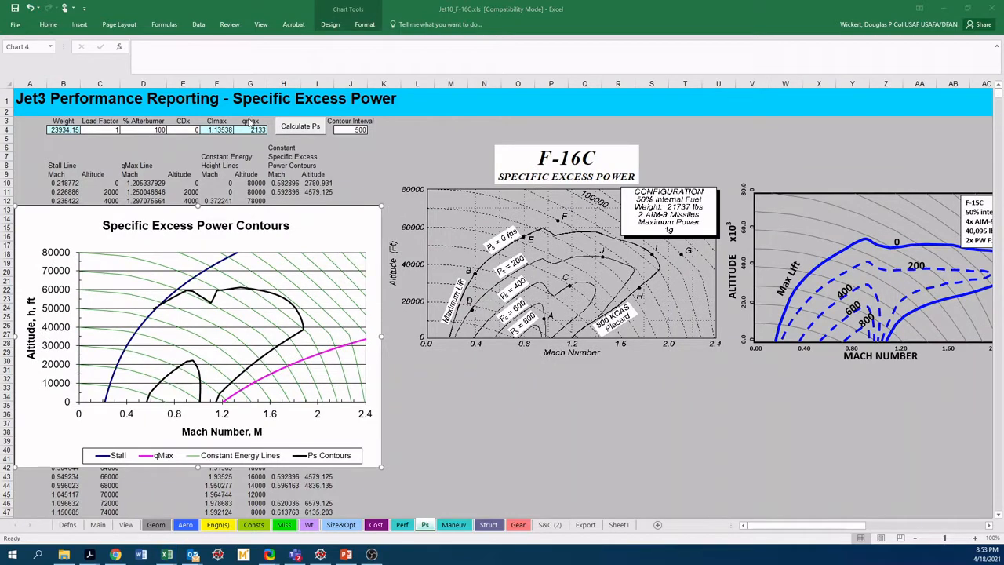
pyautogui.hotkey('alt', 'Tab')
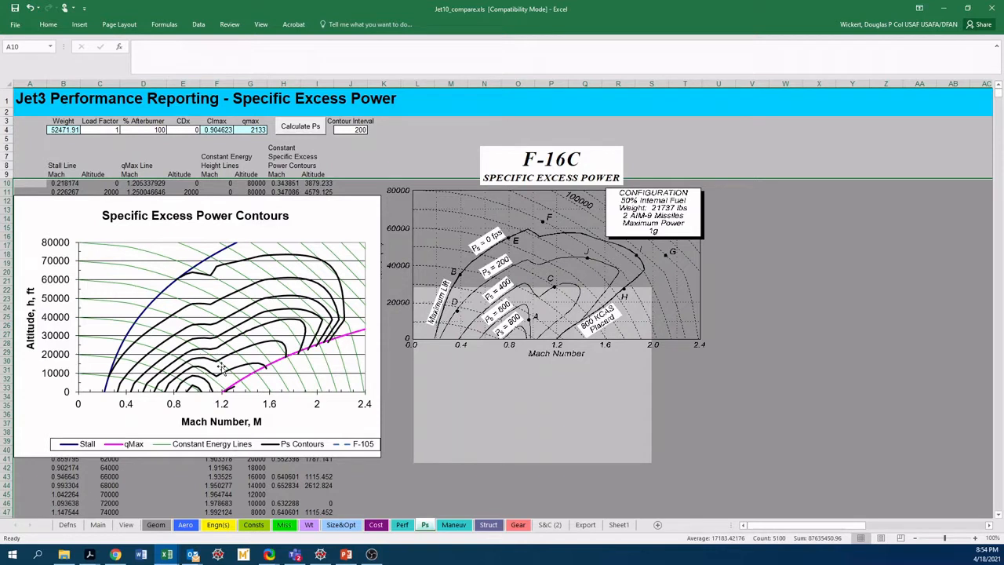
# Set the contour interval to 500 in Jet10_compare and recalculate the Ps contours.
pyautogui.click(357, 132)
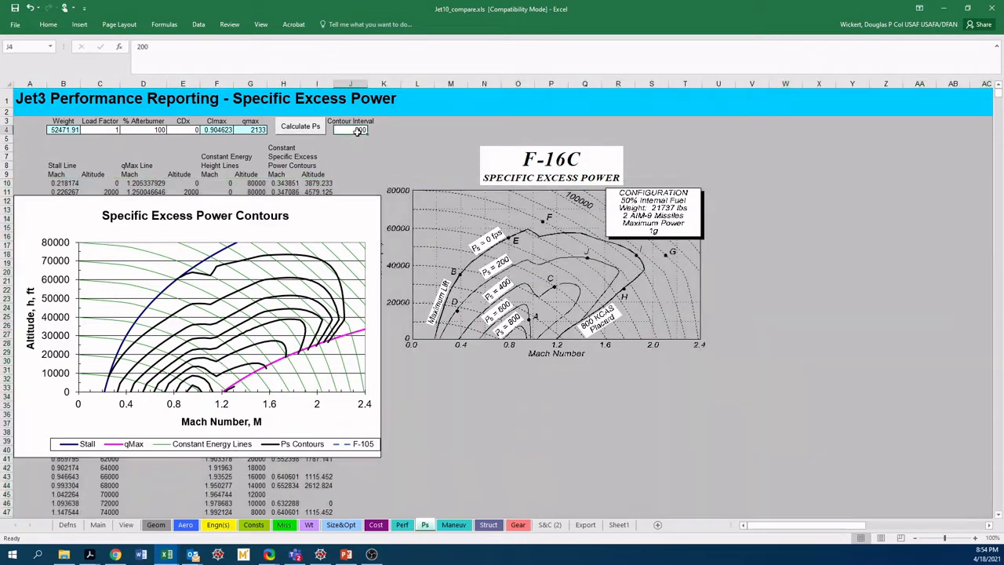
pyautogui.write('500')
pyautogui.click(309, 127)
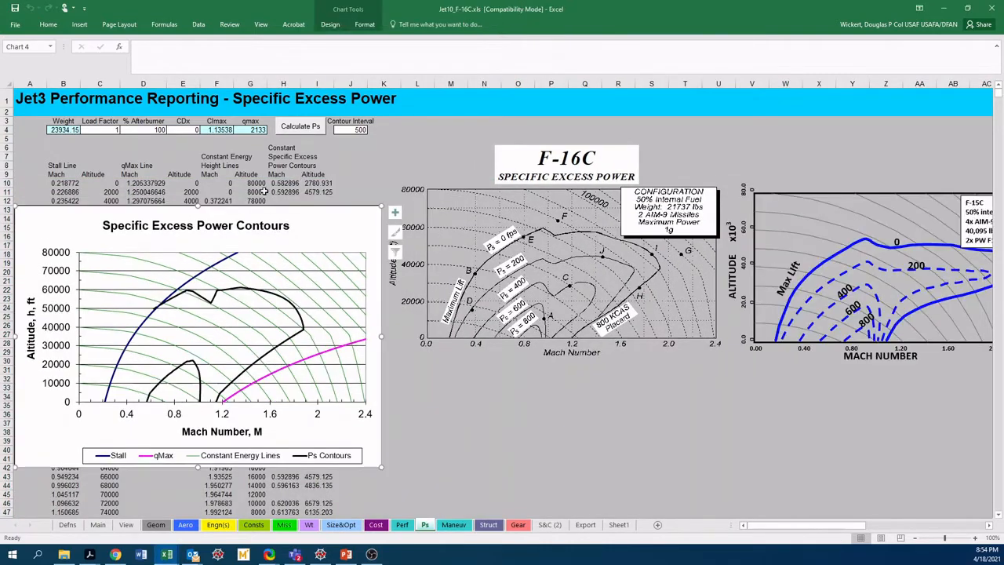
# Recalculate the Ps contours in the Jet10_F-16C and Jet10_F-35A workbooks with the contour interval of 500.
pyautogui.click(360, 129)
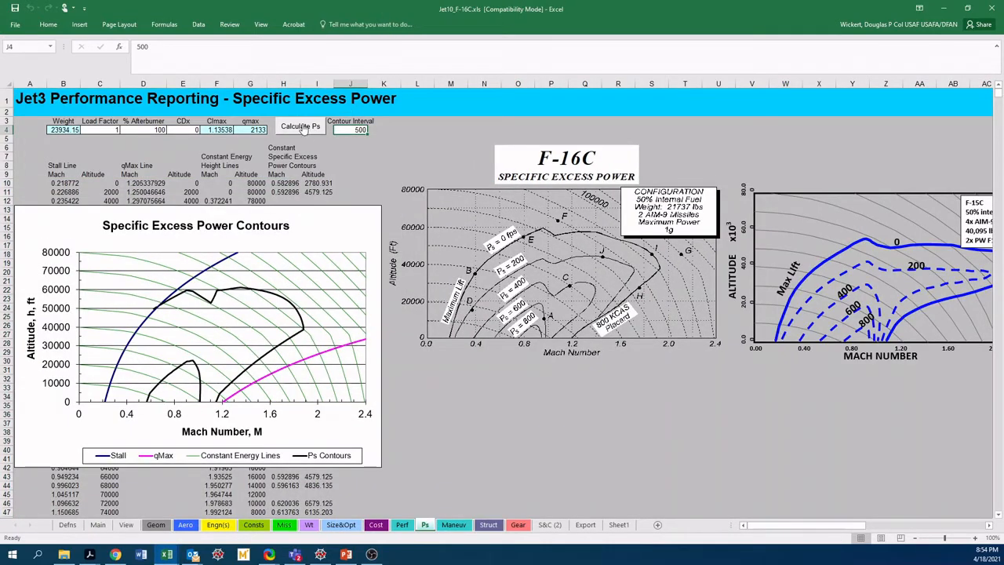
pyautogui.click(308, 128)
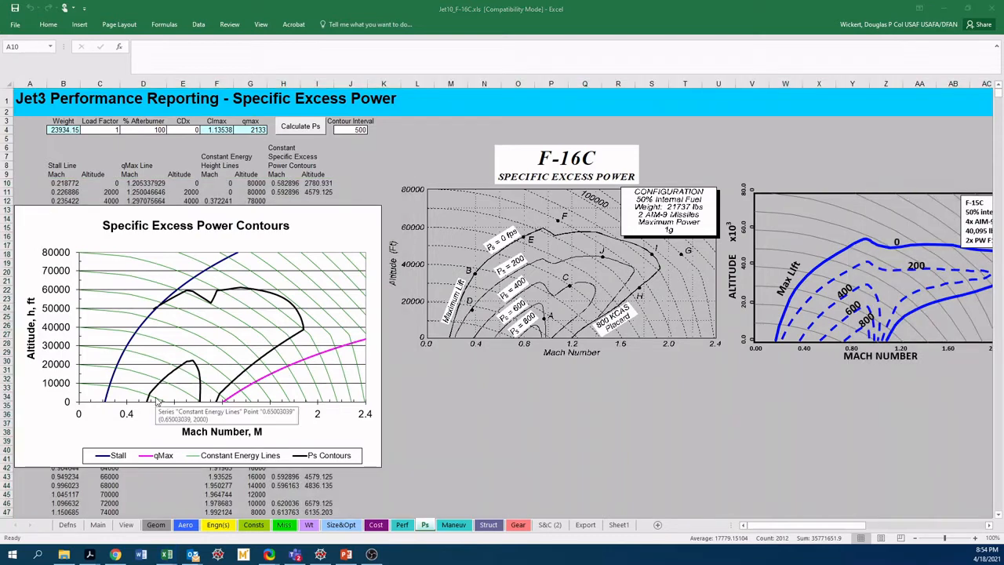
pyautogui.hotkey('alt', 'Tab')
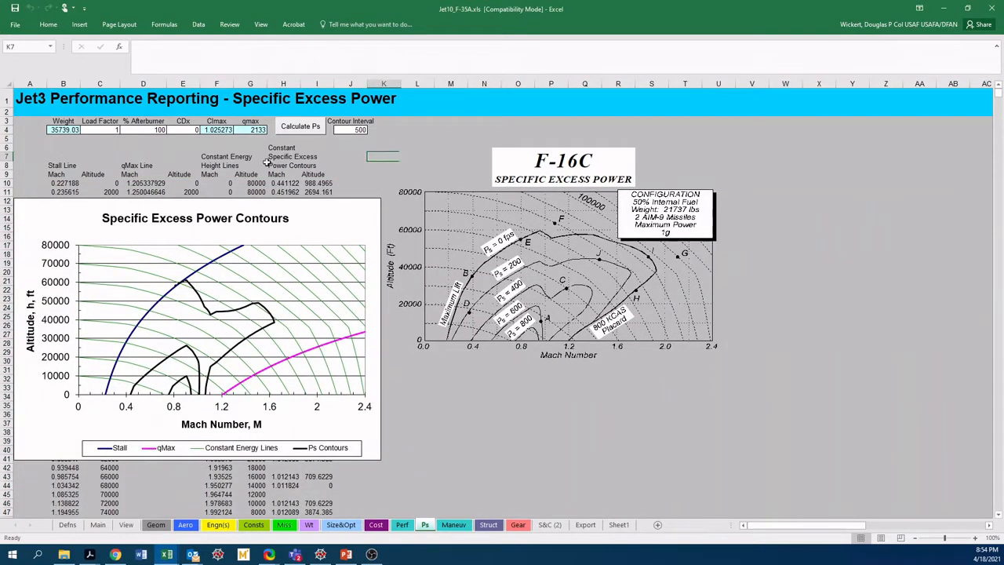
pyautogui.click(351, 129)
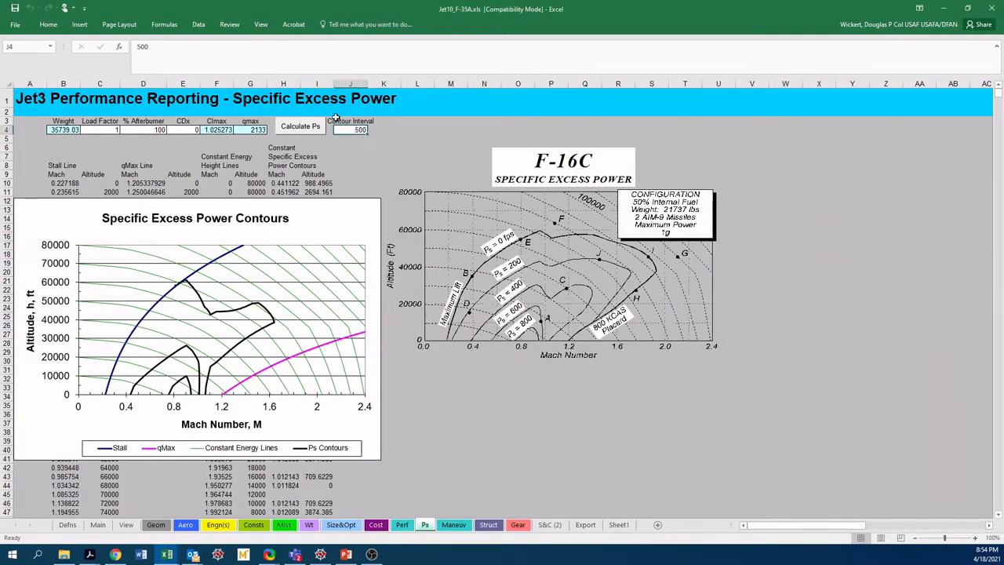
pyautogui.click(314, 130)
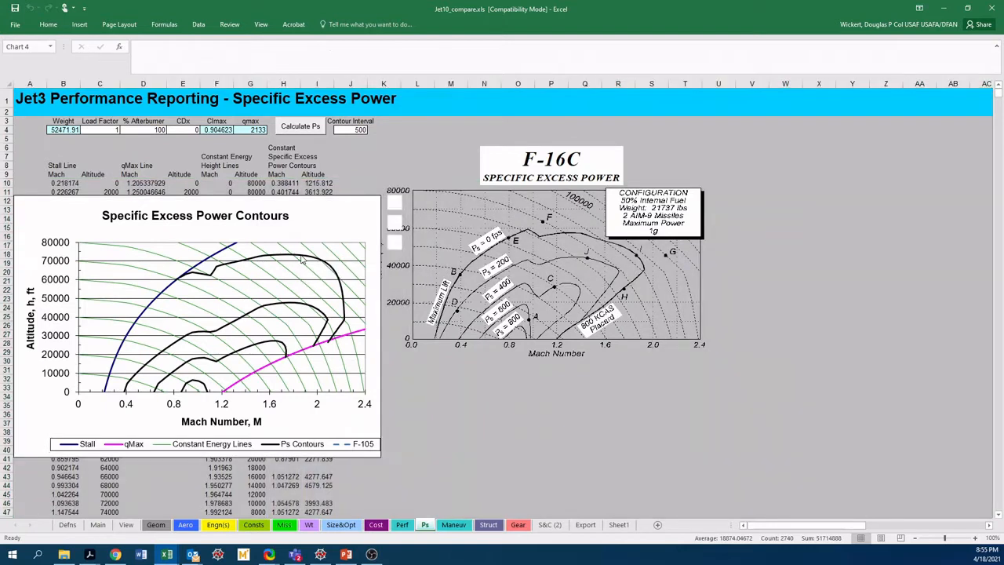
pyautogui.click(303, 260)
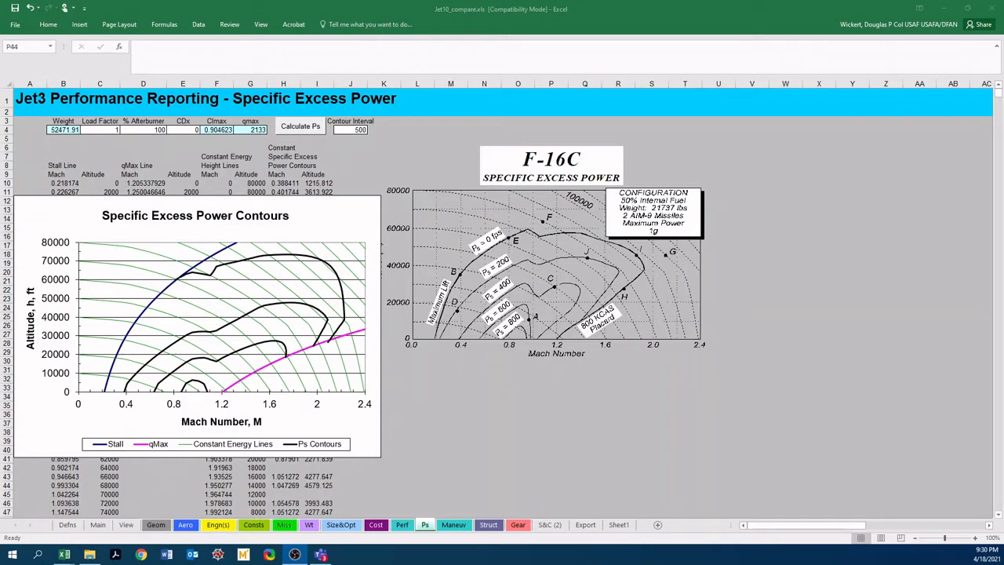
# Copy the Mach and Altitude columns of the specific excess power contours, H9:I824, from the Jet10_F-16C workbook.
pyautogui.click(551, 485)
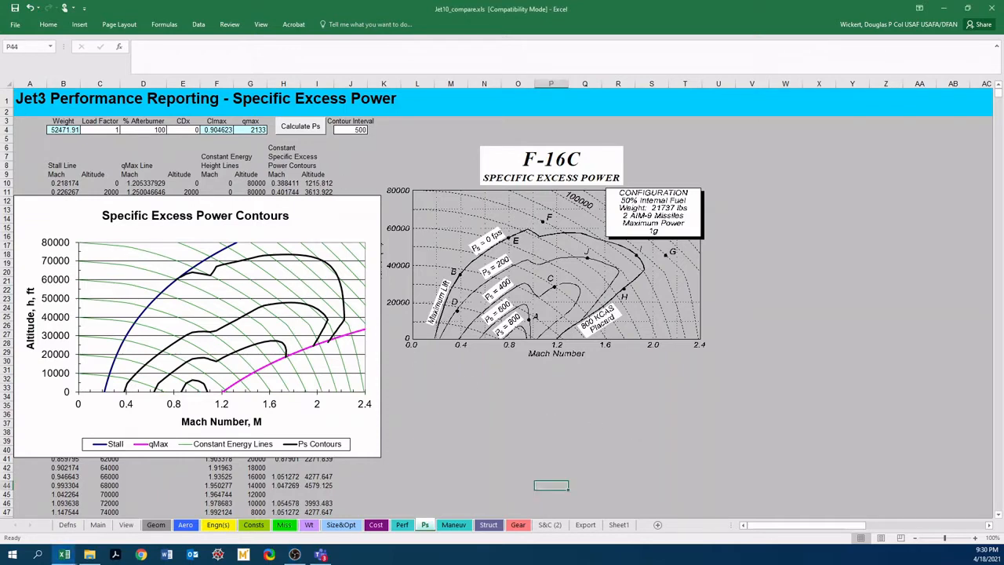
pyautogui.hotkey('alt', 'Tab')
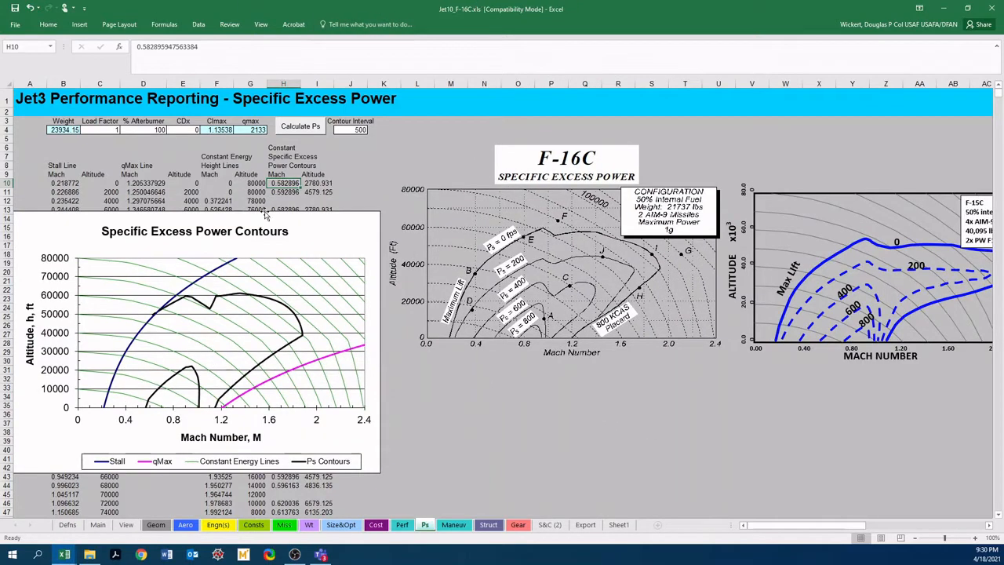
pyautogui.click(281, 174)
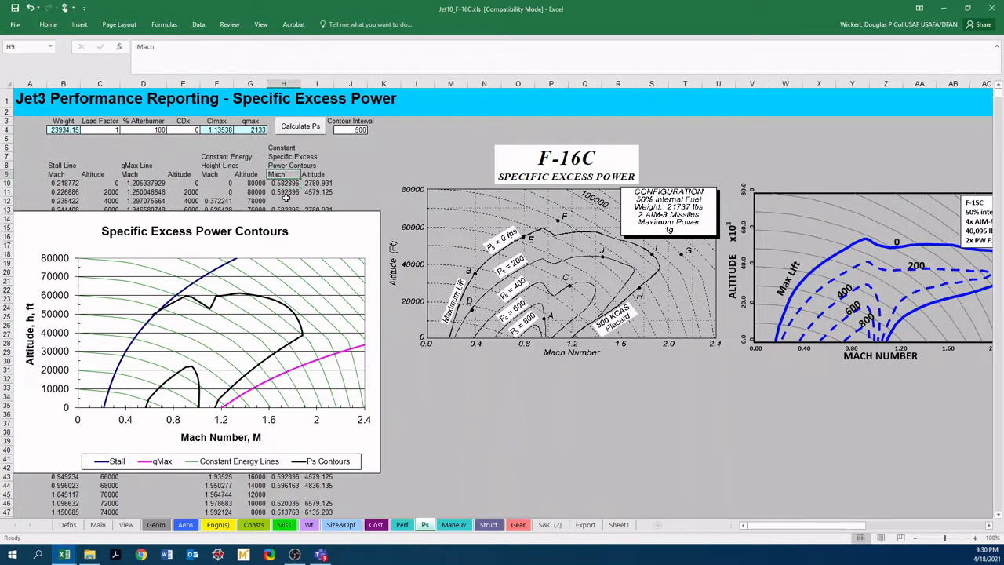
pyautogui.hotkey('shift', 'Right')
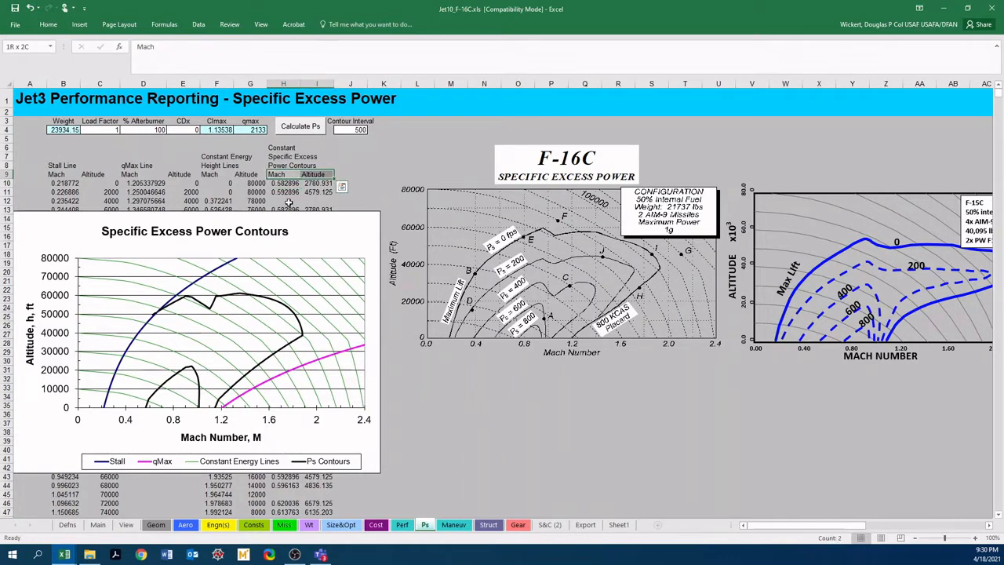
pyautogui.hotkey('shift', 'pagedown')
pyautogui.hotkey('shift', 'pagedown')
pyautogui.hotkey('shift', 'pagedown')
pyautogui.hotkey('shift', 'pagedown')
pyautogui.hotkey('shift', 'pagedown')
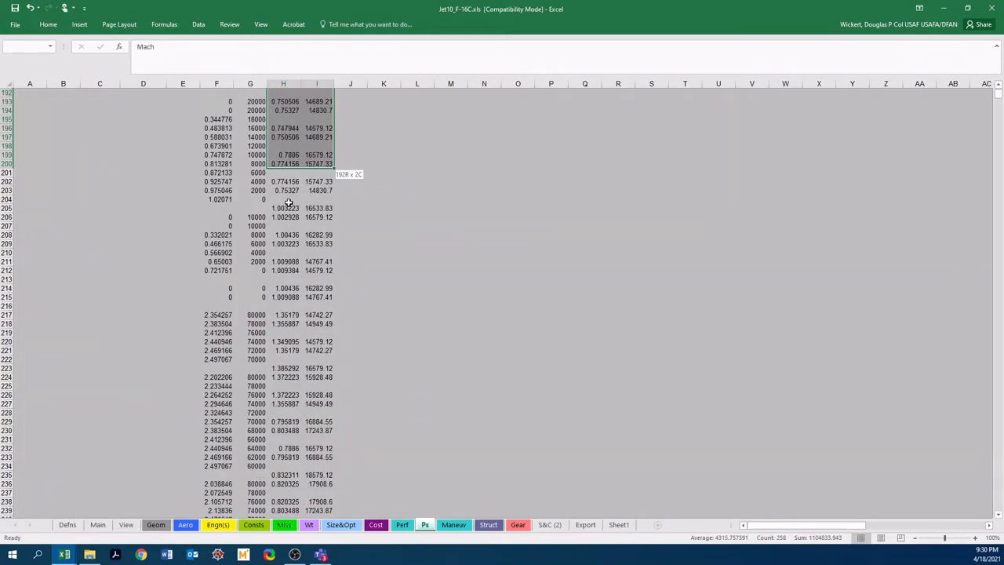
pyautogui.hotkey('shift', 'pagedown')
pyautogui.hotkey('shift', 'pagedown')
pyautogui.hotkey('shift', 'pagedown')
pyautogui.hotkey('shift', 'pagedown')
pyautogui.hotkey('shift', 'pagedown')
pyautogui.hotkey('shift', 'pagedown')
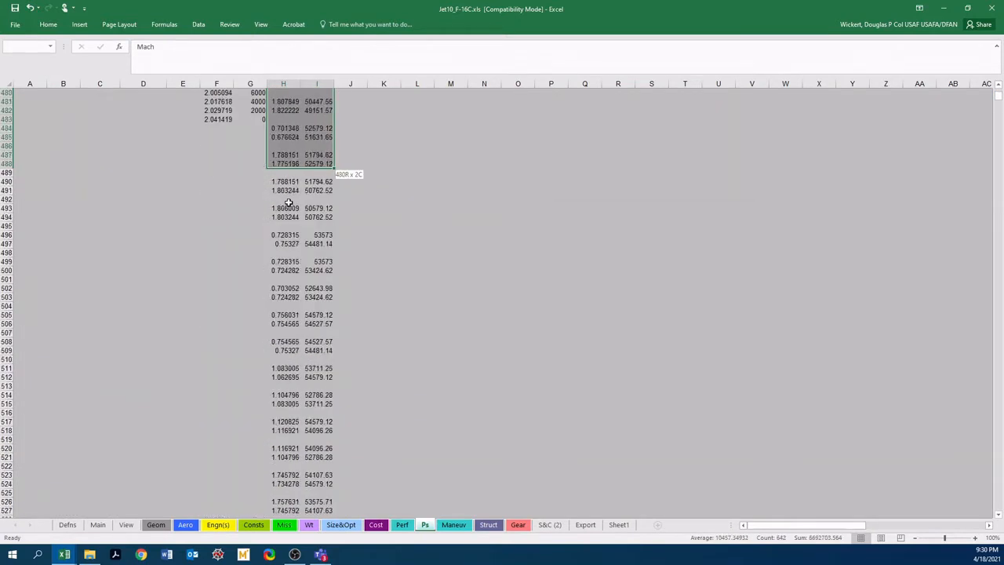
pyautogui.hotkey('shift', 'pagedown')
pyautogui.hotkey('shift', 'pagedown')
pyautogui.hotkey('shift', 'pagedown')
pyautogui.hotkey('shift', 'pagedown')
pyautogui.hotkey('shift', 'pagedown')
pyautogui.hotkey('shift', 'pagedown')
pyautogui.hotkey('shift', 'pagedown')
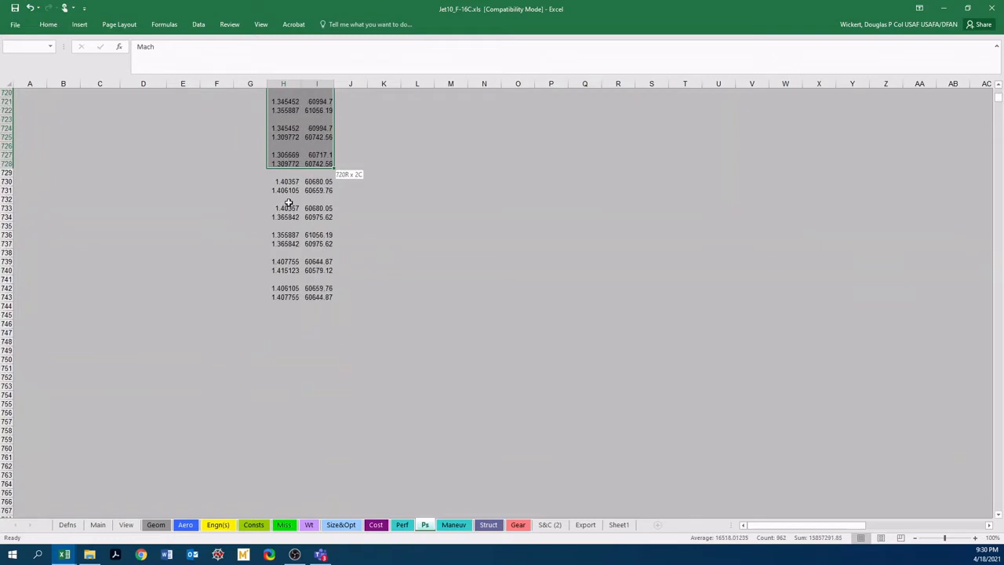
pyautogui.hotkey('shift', 'pageup')
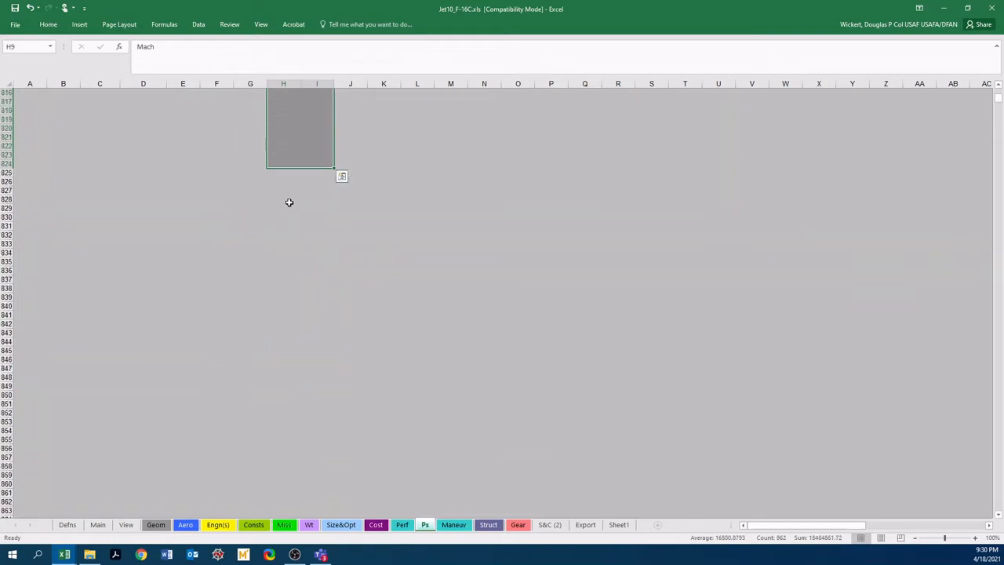
pyautogui.hotkey('ctrl', 'c')
# Paste the copied F-16 contour data as values into the Ps sheet of Jet10_compare, starting at cell V10.
pyautogui.hotkey('alt', 'Tab')
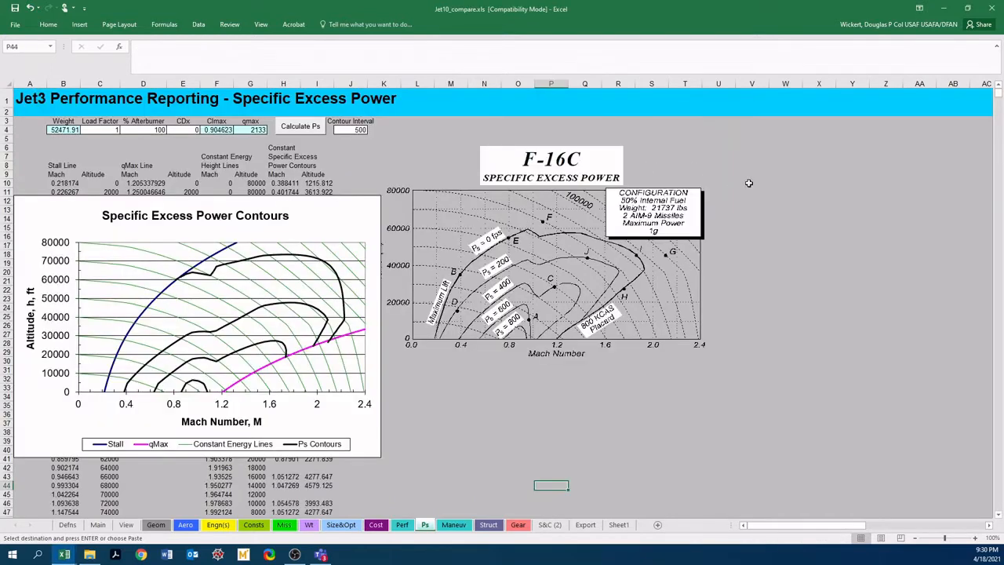
pyautogui.click(755, 176)
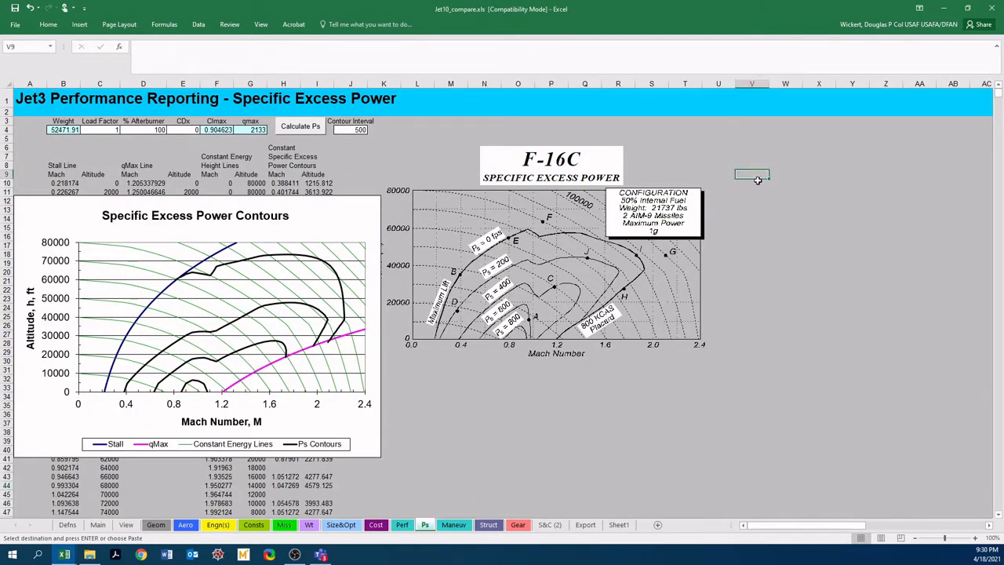
pyautogui.click(758, 182)
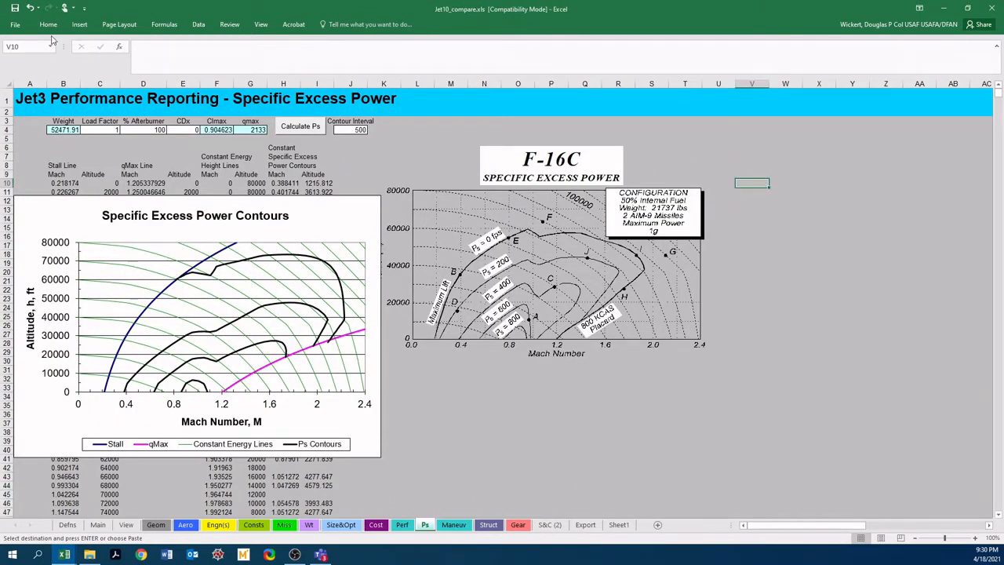
pyautogui.click(17, 26)
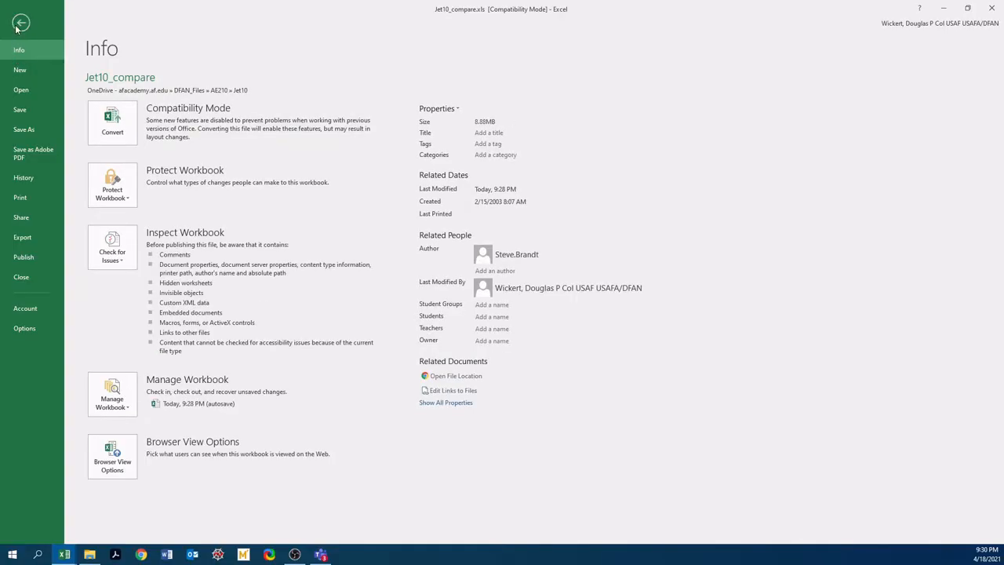
pyautogui.click(17, 28)
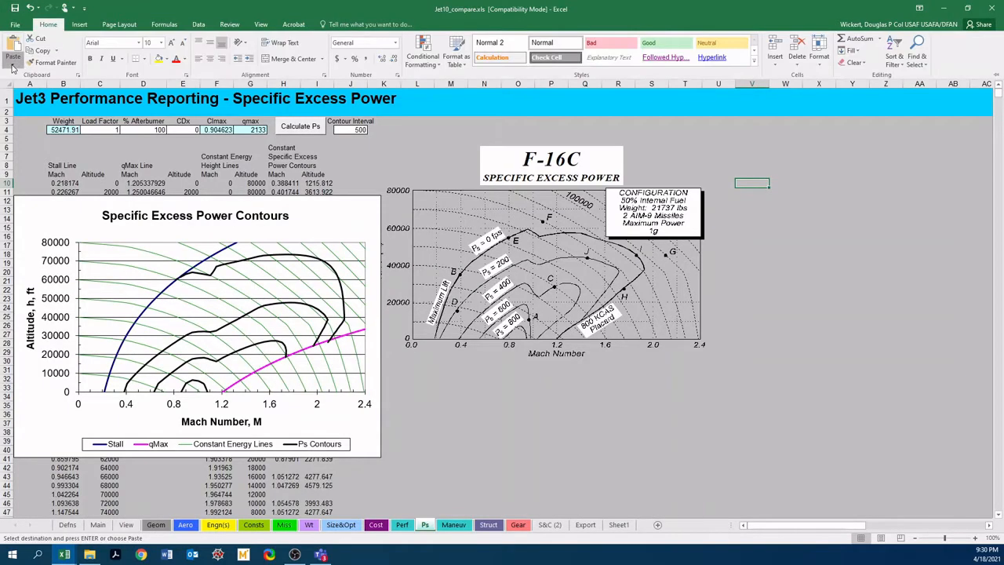
pyautogui.click(12, 67)
pyautogui.click(24, 133)
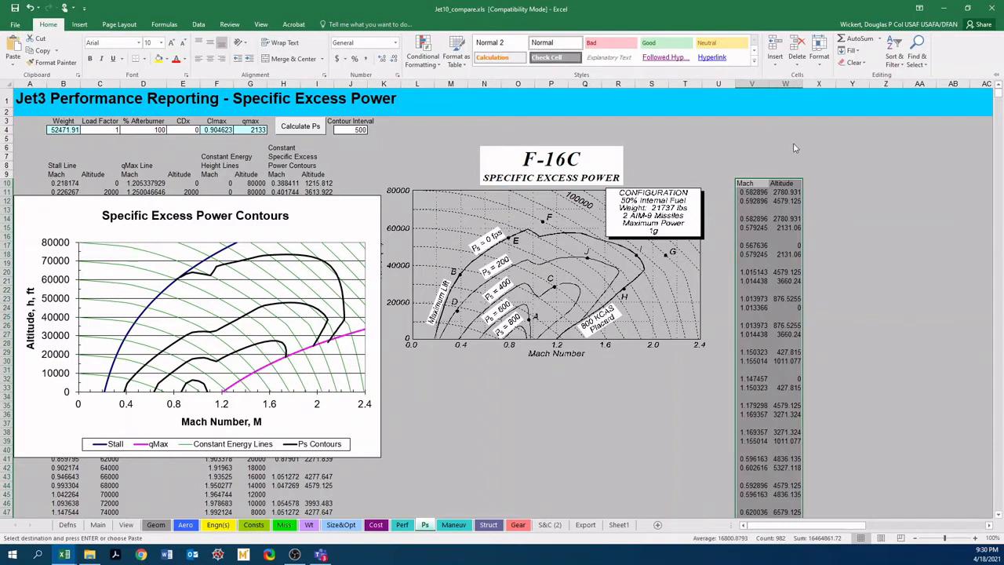
# Add the heading F-16 in V9 above the pasted data and the heading F-35 in Y9.
pyautogui.click(740, 172)
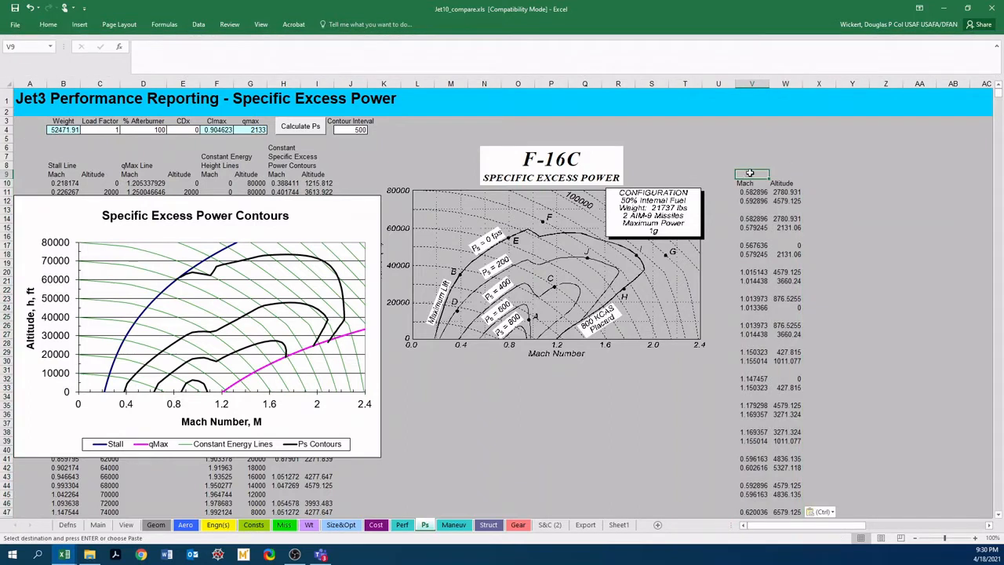
pyautogui.hotkey('shift', 'Right')
pyautogui.write('F')
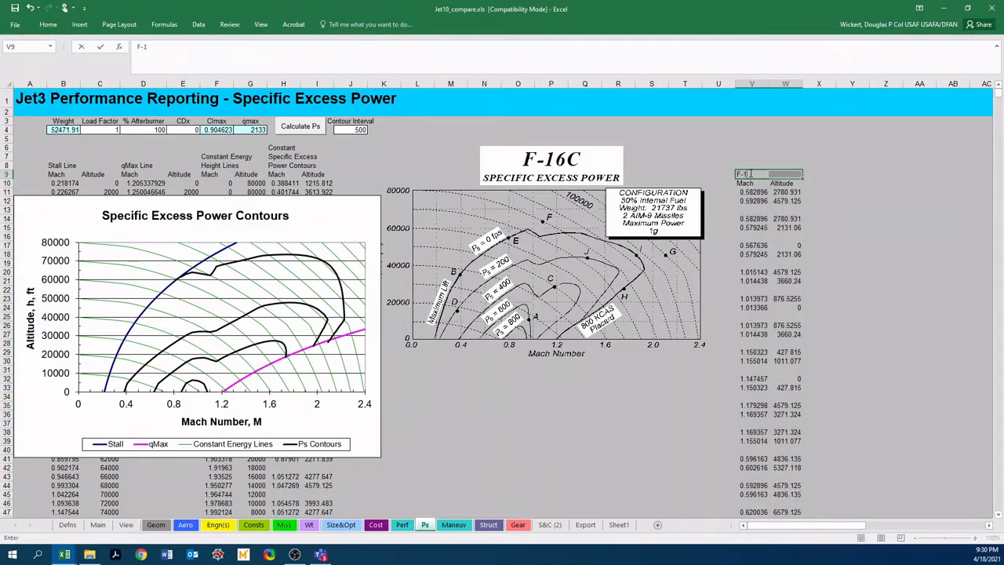
pyautogui.write('-16')
pyautogui.press('Return')
pyautogui.press('Right')
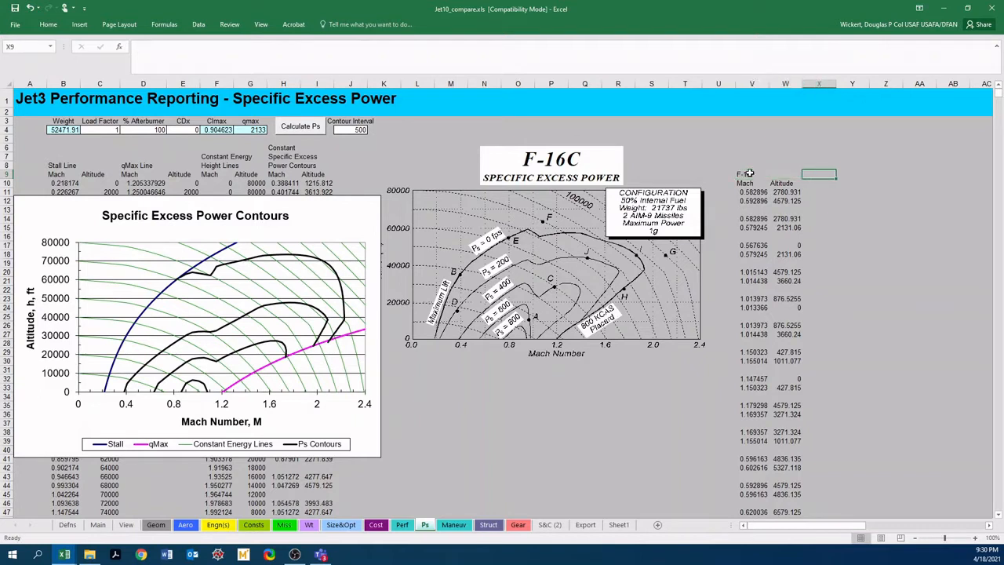
pyautogui.press('Right')
pyautogui.write('F')
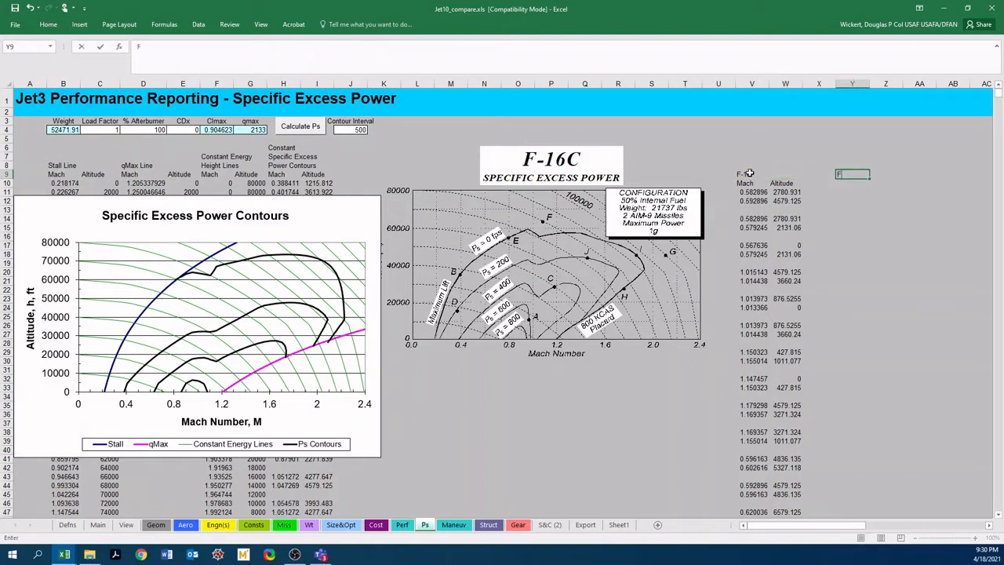
pyautogui.press('Return')
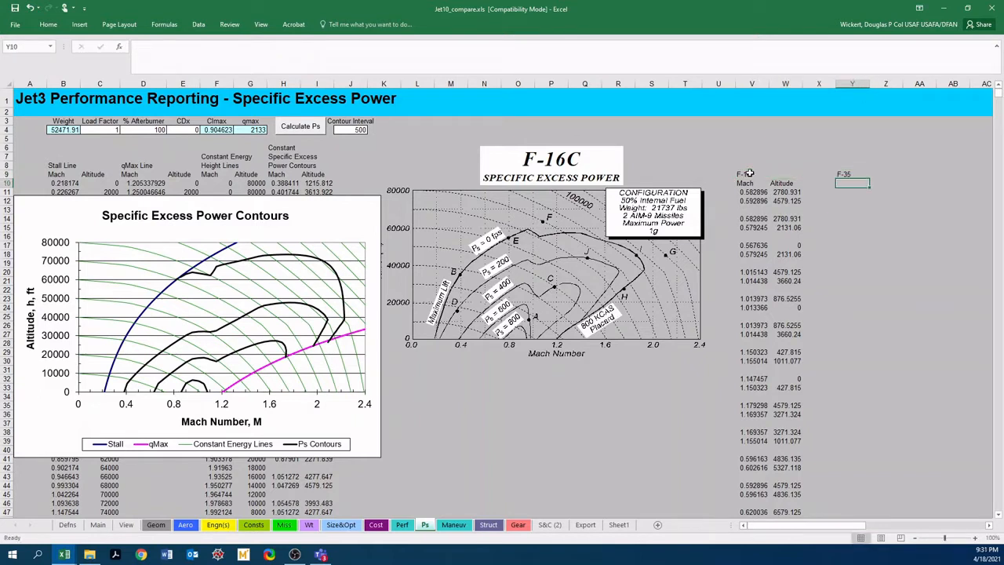
# Copy the Mach and Altitude columns of the specific excess power contours, H9:I776, from the Jet10_F-35A workbook.
pyautogui.hotkey('alt', 'Tab')
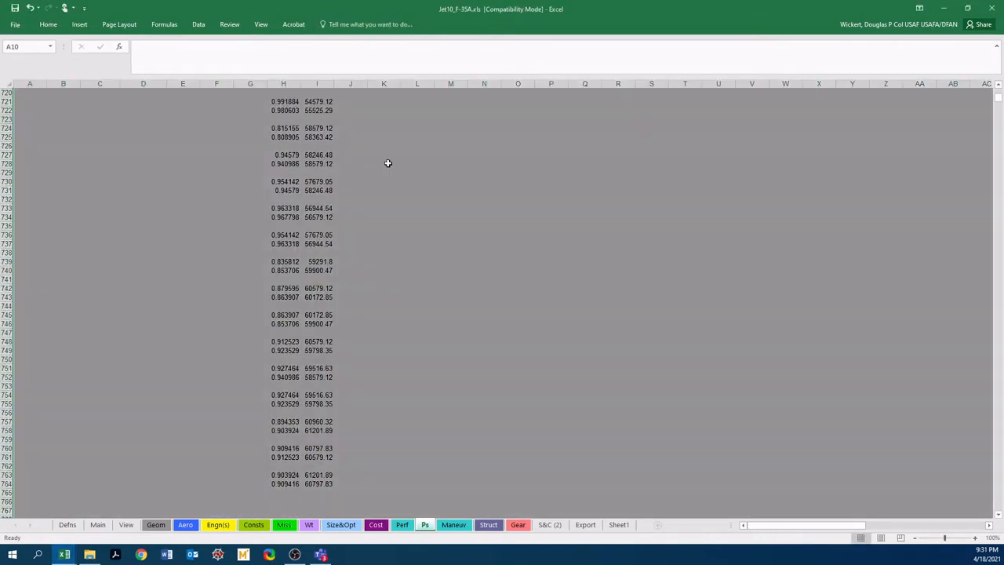
pyautogui.scroll(7, 381, 218)
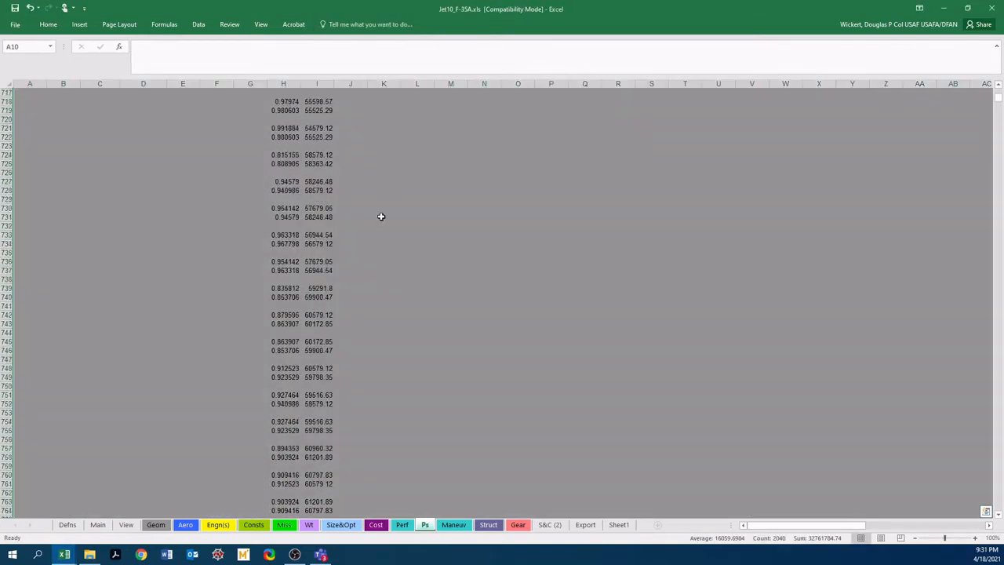
pyautogui.hotkey('ctrl', 'Home')
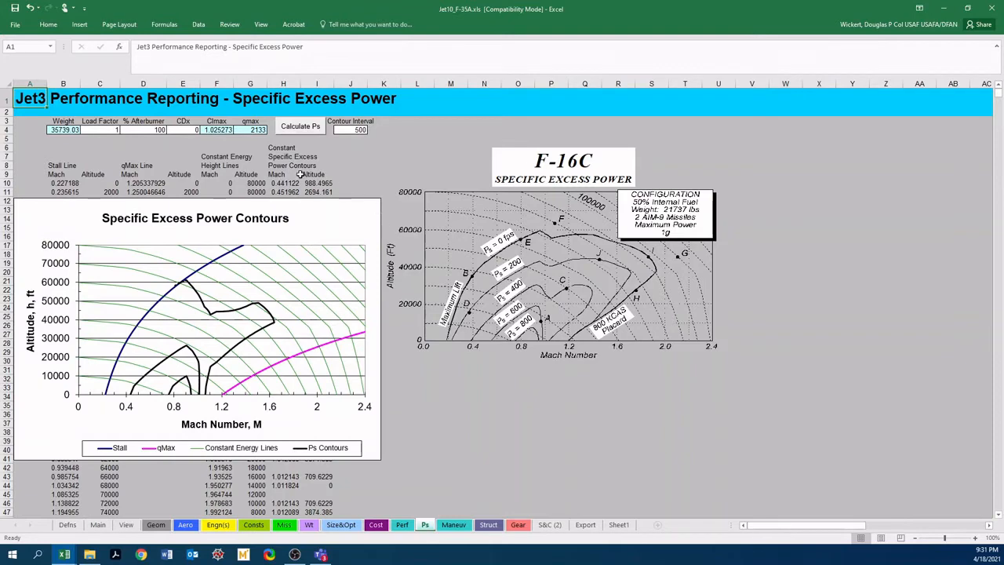
pyautogui.click(283, 184)
pyautogui.moveTo(283, 174); pyautogui.dragTo(317, 174)
pyautogui.hotkey('shift', 'pagedown')
pyautogui.hotkey('shift', 'pagedown')
pyautogui.hotkey('shift', 'pagedown')
pyautogui.hotkey('shift', 'pagedown')
pyautogui.hotkey('shift', 'pagedown')
pyautogui.hotkey('shift', 'pagedown')
pyautogui.hotkey('shift', 'pagedown')
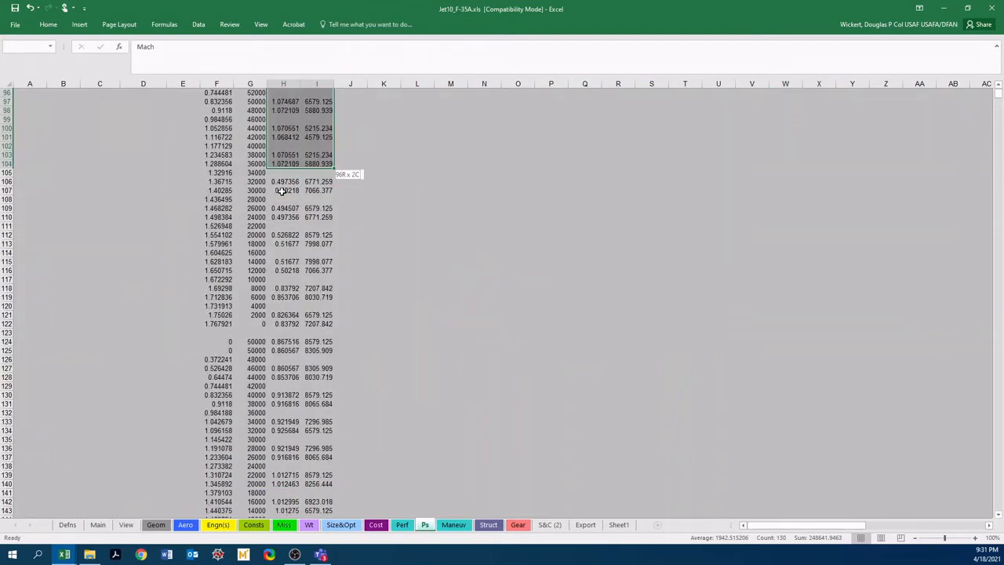
pyautogui.hotkey('shift', 'pagedown')
pyautogui.hotkey('shift', 'pagedown')
pyautogui.hotkey('shift', 'pagedown')
pyautogui.hotkey('shift', 'pagedown')
pyautogui.hotkey('shift', 'pagedown')
pyautogui.hotkey('shift', 'pagedown')
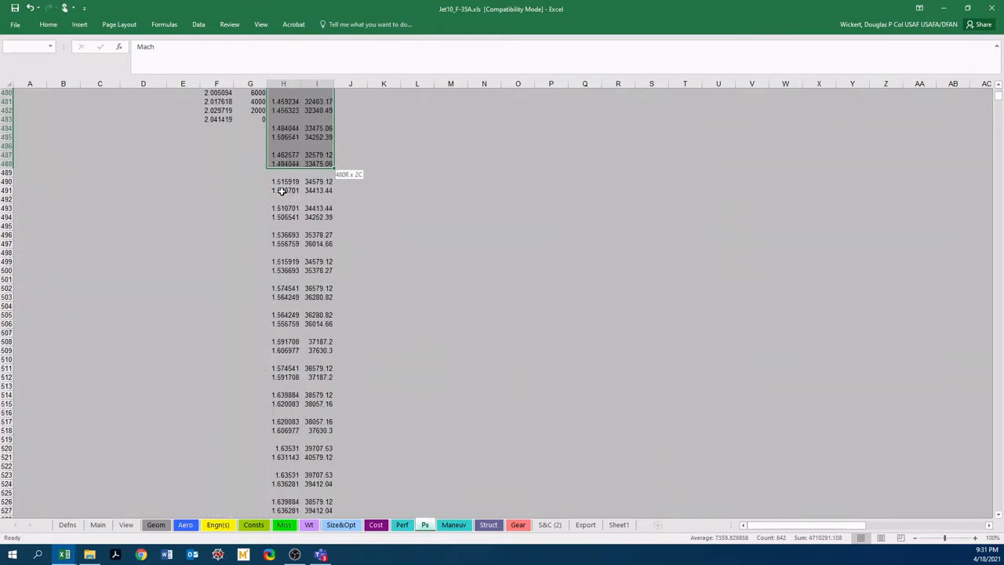
pyautogui.hotkey('shift', 'pagedown')
pyautogui.hotkey('shift', 'pagedown')
pyautogui.hotkey('shift', 'pagedown')
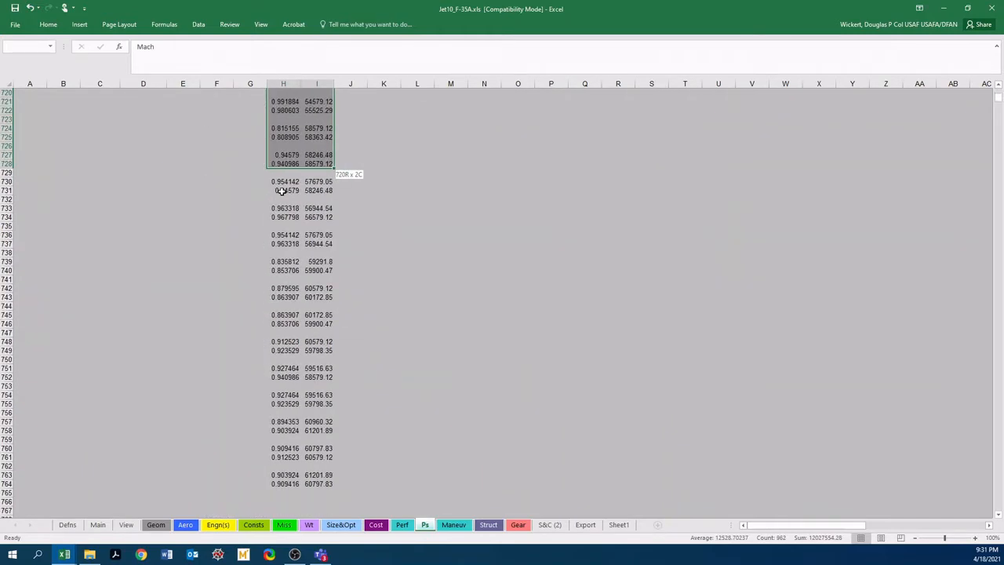
pyautogui.hotkey('ctrl', 'c')
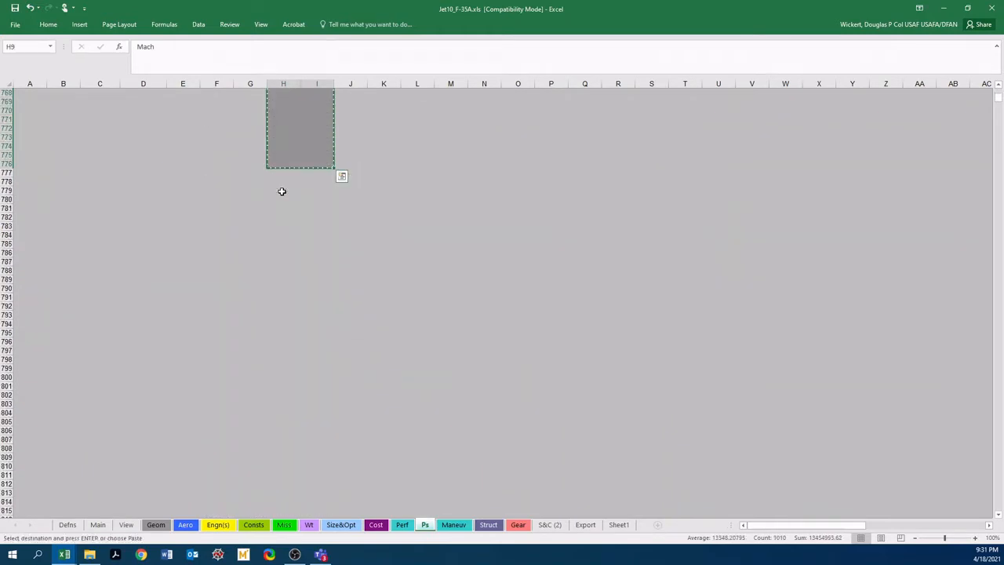
# Paste the copied F-35 contour data as values into the Ps sheet of Jet10_compare, starting at cell Y10.
pyautogui.hotkey('ctrl', 'Tab')
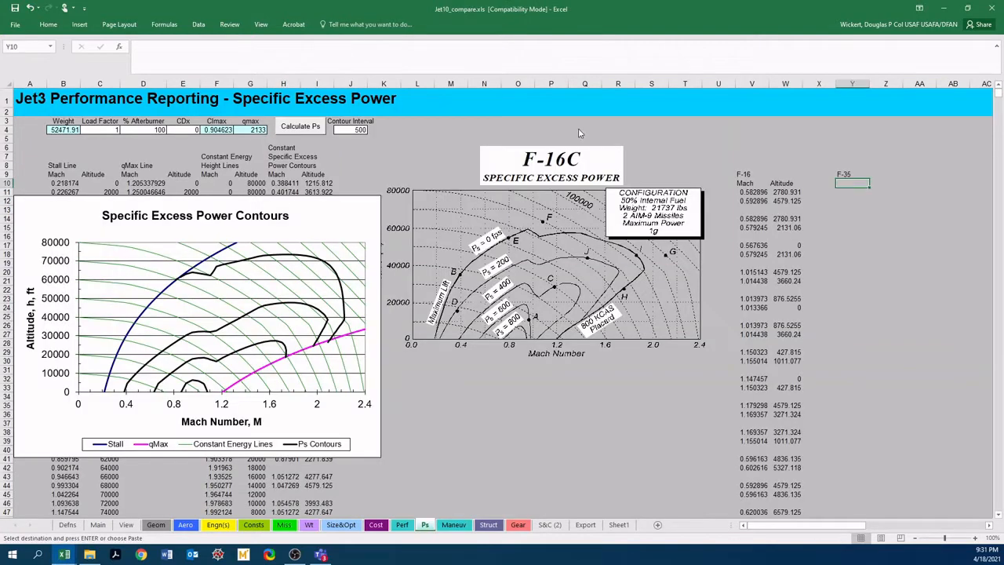
pyautogui.click(48, 25)
pyautogui.click(13, 64)
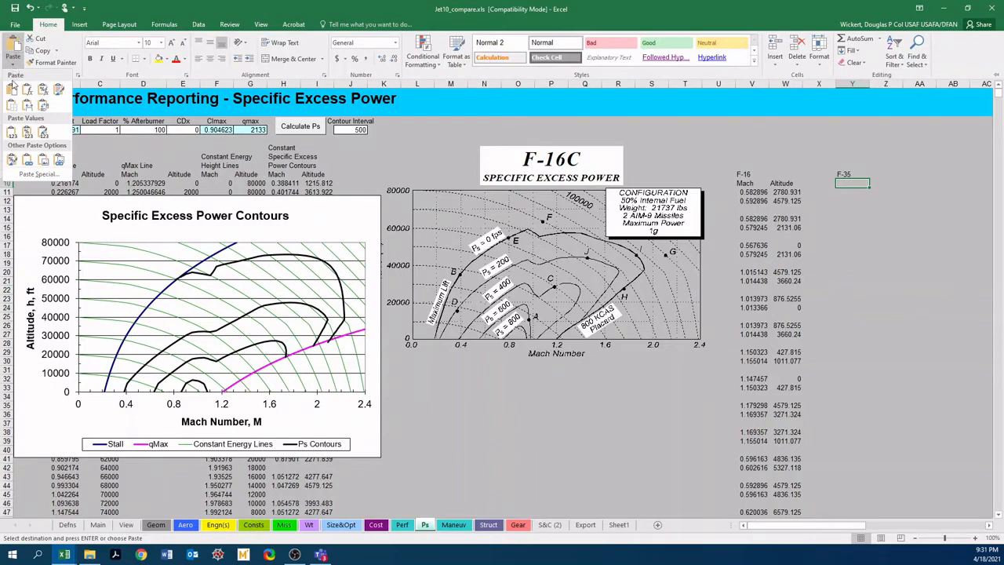
pyautogui.click(11, 131)
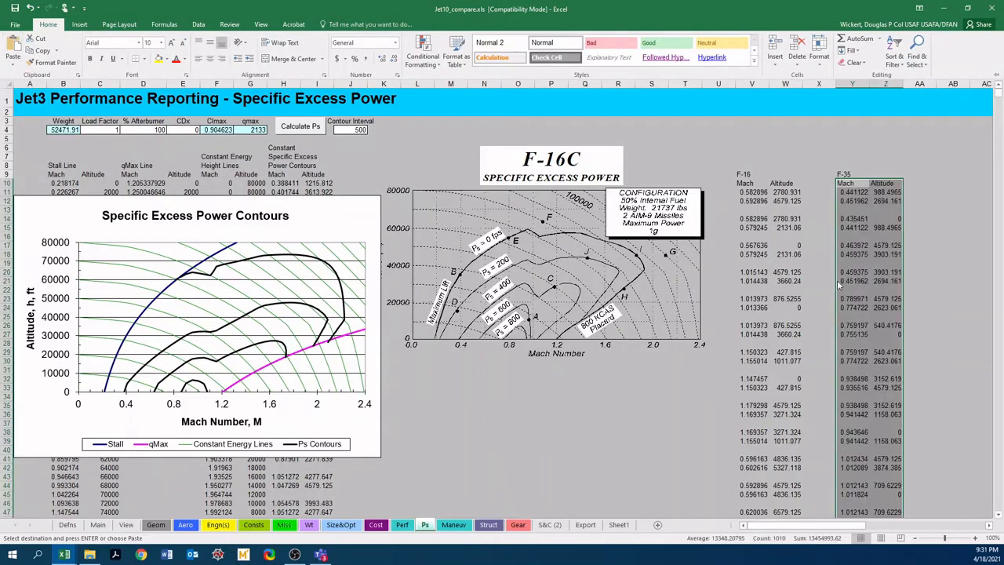
pyautogui.click(689, 387)
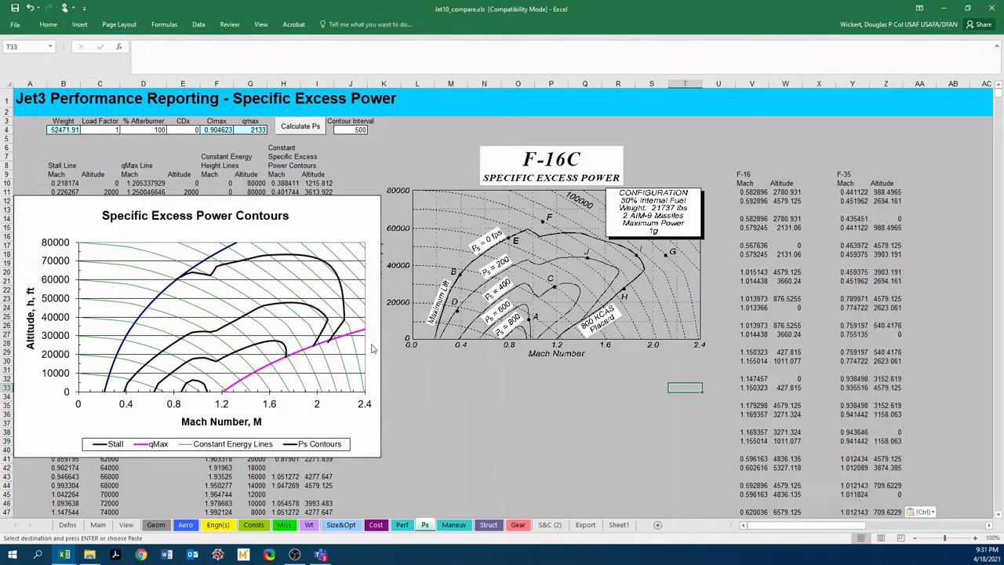
# Add a series named F-16 to the Specific Excess Power Contours chart with X values V11:V745 and Y values W11:W744.
pyautogui.rightClick(285, 274)
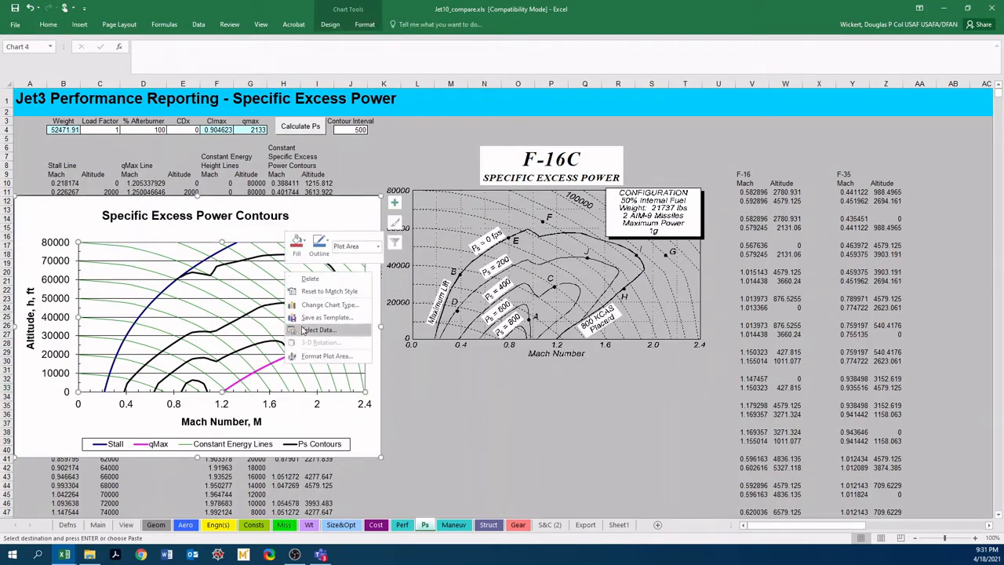
pyautogui.click(306, 331)
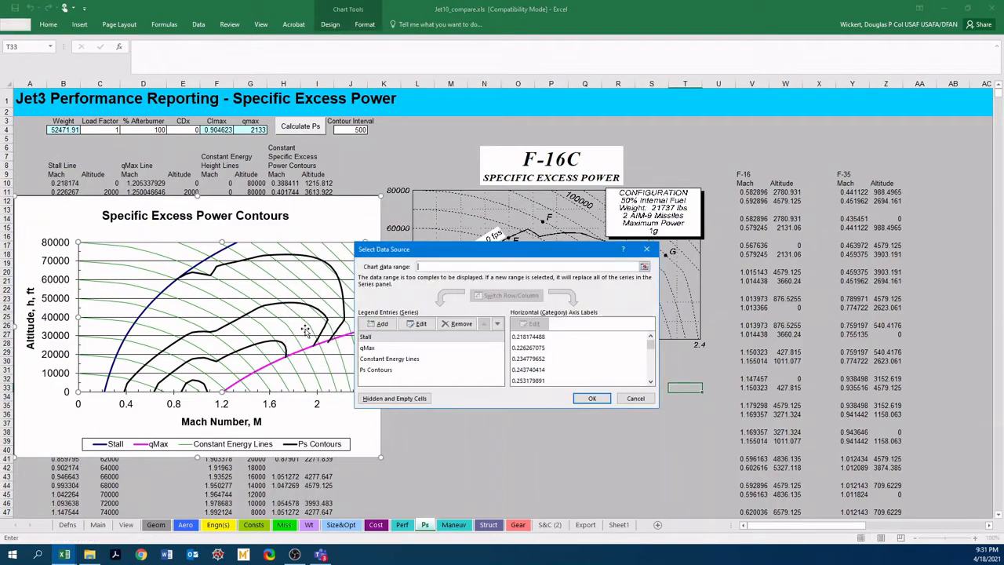
pyautogui.click(379, 322)
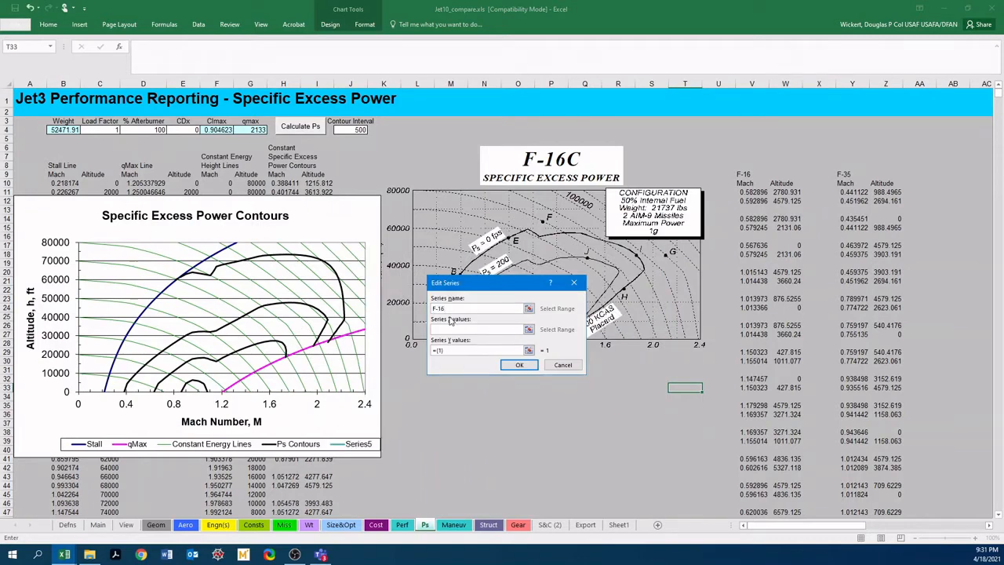
pyautogui.press('Tab')
pyautogui.moveTo(750, 191); pyautogui.dragTo(759, 470)
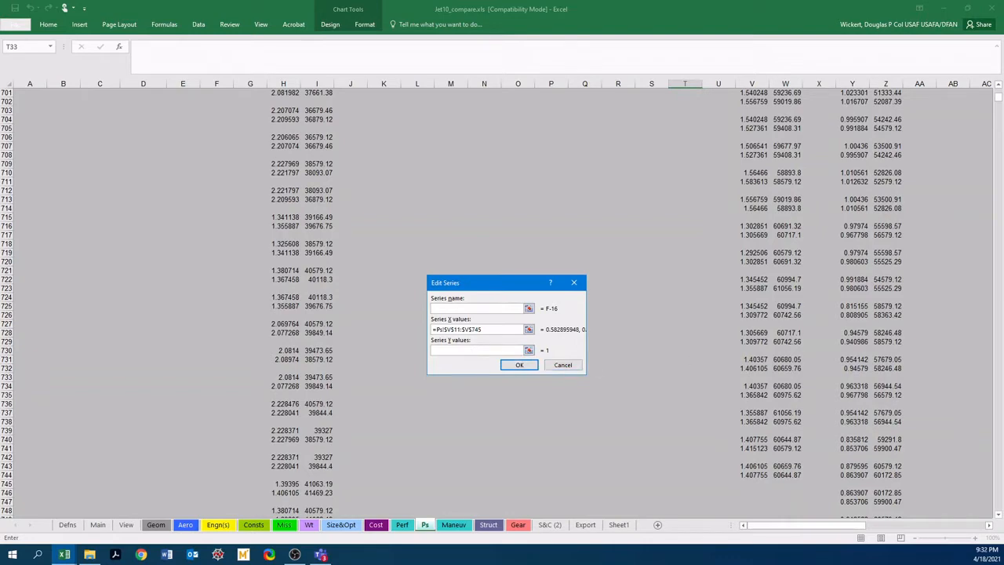
pyautogui.click(519, 365)
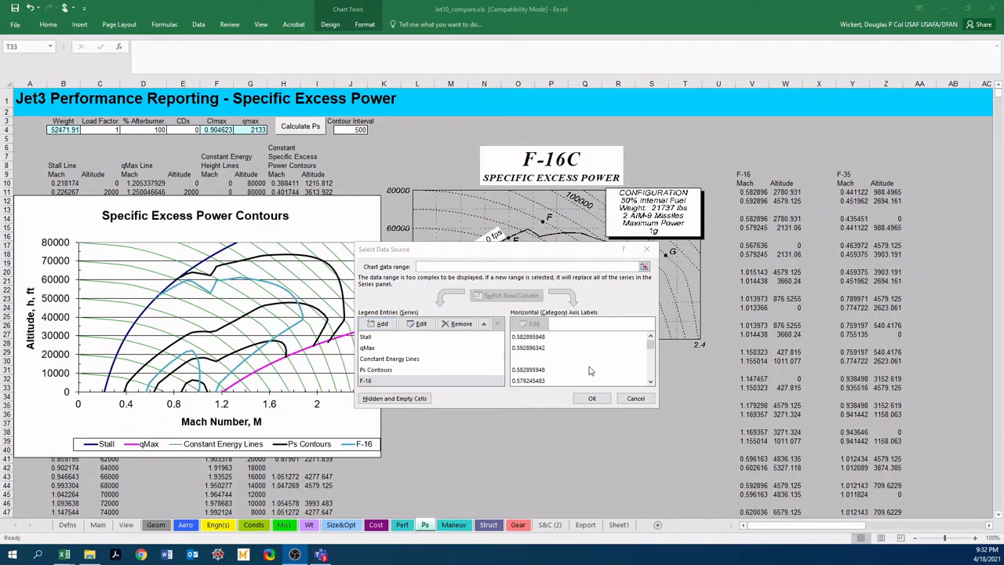
# Add another chart series named F-35 and set its X values to the F-35 Mach data in Y11:Y765.
pyautogui.click(378, 324)
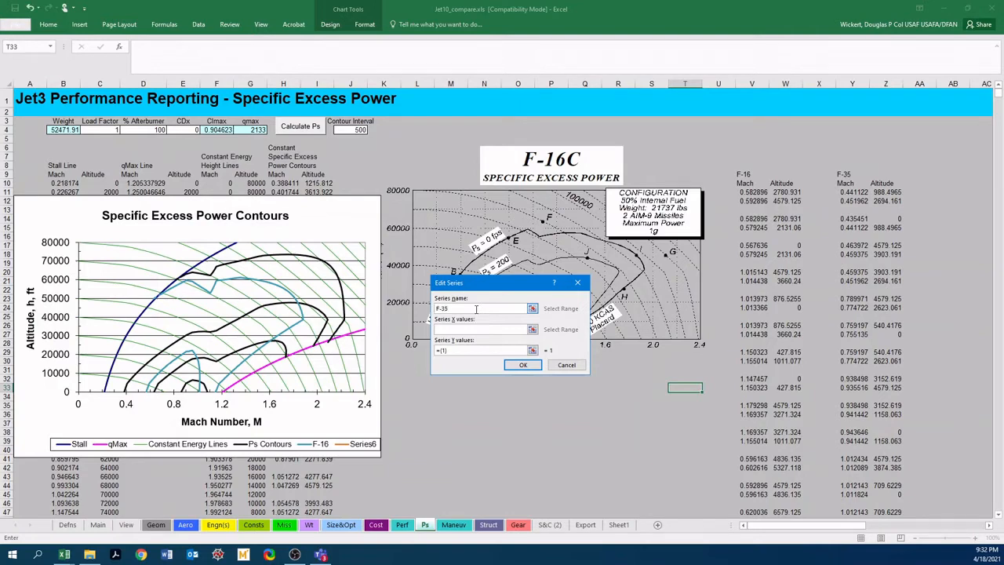
pyautogui.click(501, 328)
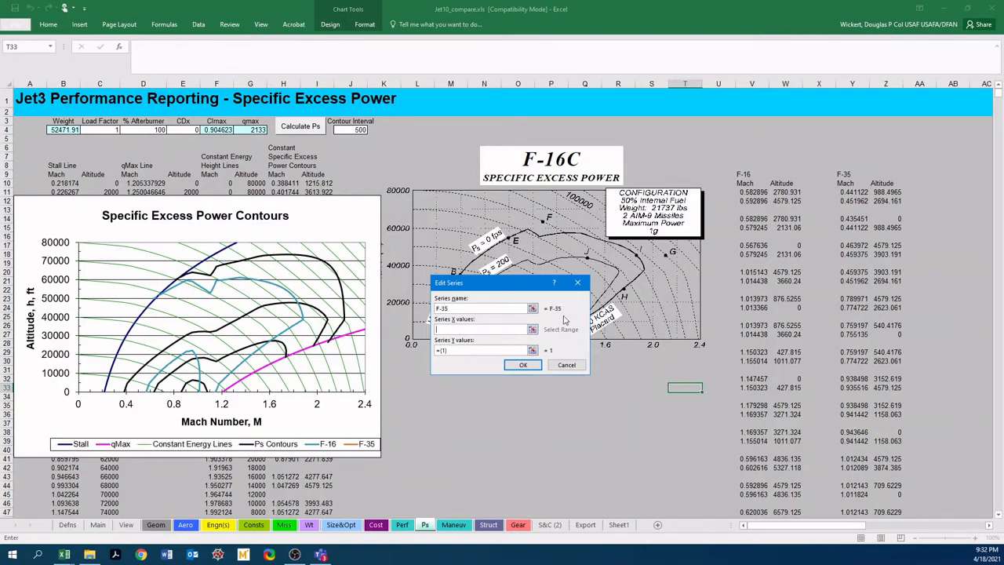
pyautogui.click(858, 191)
pyautogui.hotkey('shift', 'pagedown')
pyautogui.hotkey('shift', 'pagedown')
pyautogui.hotkey('shift', 'pagedown')
pyautogui.hotkey('shift', 'pagedown')
pyautogui.hotkey('shift', 'pagedown')
pyautogui.hotkey('shift', 'pagedown')
pyautogui.hotkey('shift', 'pagedown')
pyautogui.hotkey('shift', 'pagedown')
pyautogui.hotkey('shift', 'pagedown')
pyautogui.hotkey('shift', 'pagedown')
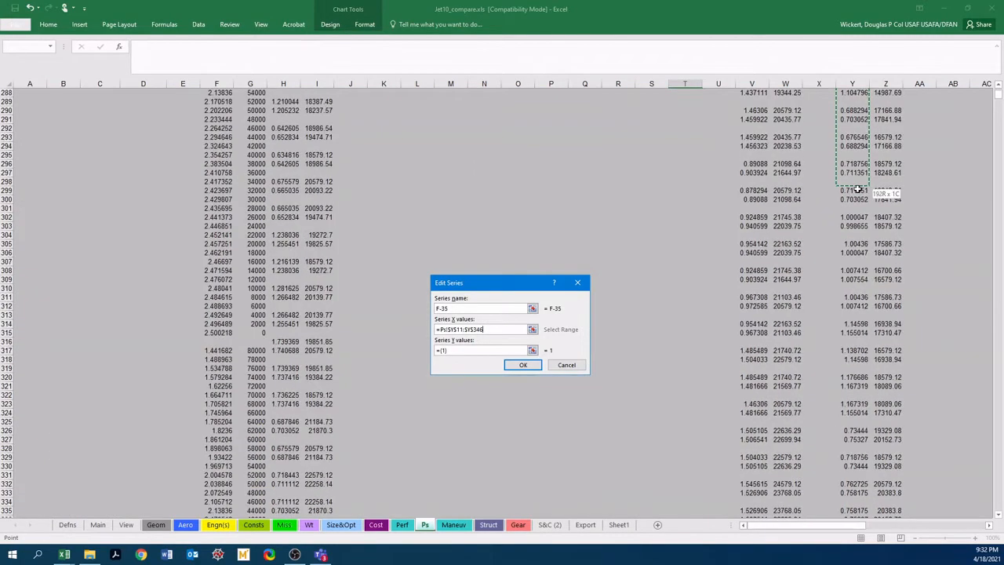
pyautogui.hotkey('shift', 'pagedown')
pyautogui.hotkey('shift', 'pagedown')
pyautogui.hotkey('shift', 'pagedown')
pyautogui.hotkey('shift', 'pagedown')
pyautogui.hotkey('shift', 'pagedown')
pyautogui.hotkey('shift', 'pagedown')
pyautogui.hotkey('shift', 'pagedown')
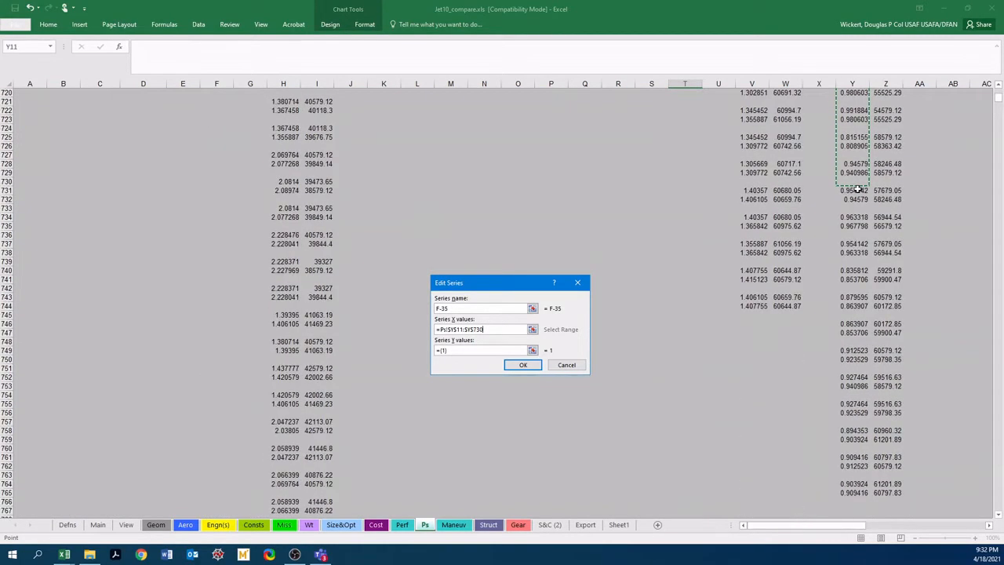
pyautogui.hotkey('shift', 'pageup')
pyautogui.hotkey('shift', 'pageup')
pyautogui.hotkey('shift', 'Down')
pyautogui.hotkey('shift', 'Down')
pyautogui.hotkey('shift', 'Down')
pyautogui.hotkey('shift', 'Down')
pyautogui.hotkey('shift', 'Down')
pyautogui.hotkey('shift', 'Down')
pyautogui.hotkey('shift', 'Down')
pyautogui.hotkey('shift', 'Down')
pyautogui.hotkey('shift', 'Down')
pyautogui.hotkey('shift', 'Down')
pyautogui.hotkey('shift', 'Down')
pyautogui.hotkey('shift', 'Down')
pyautogui.hotkey('shift', 'Down')
pyautogui.hotkey('shift', 'Down')
pyautogui.hotkey('shift', 'Down')
pyautogui.hotkey('shift', 'Down')
pyautogui.hotkey('shift', 'Down')
pyautogui.hotkey('shift', 'Down')
pyautogui.hotkey('shift', 'Down')
pyautogui.hotkey('shift', 'Down')
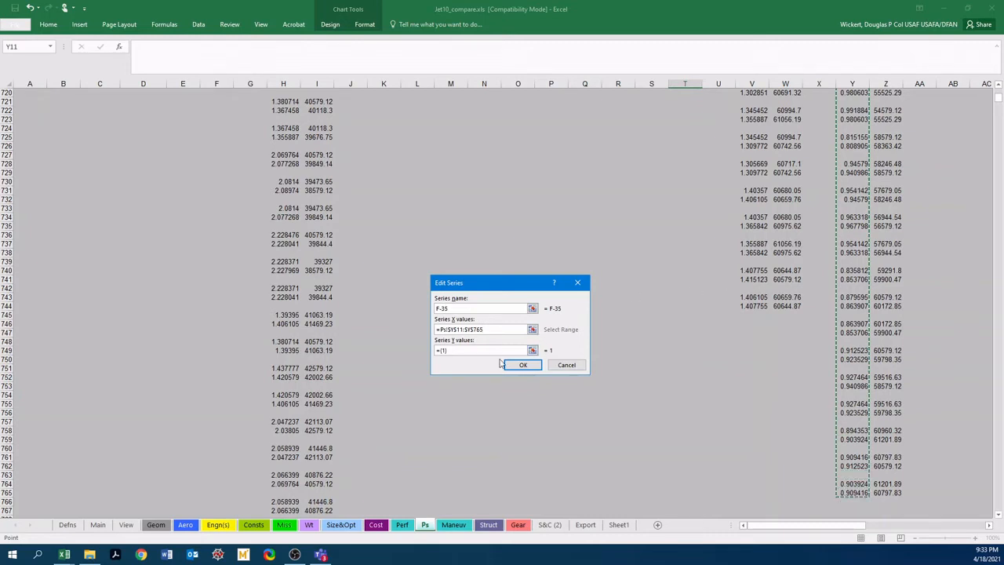
# Set the F-35 series' Y values to the altitude data in Z11:Z765 and apply the chart's new data source.
pyautogui.click(500, 352)
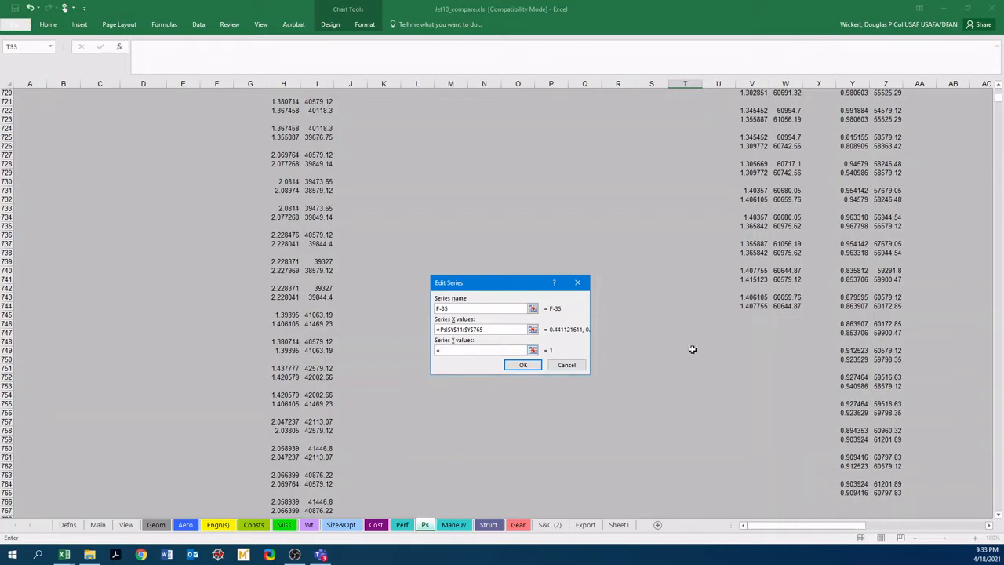
pyautogui.moveTo(886, 493); pyautogui.dragTo(882, 192)
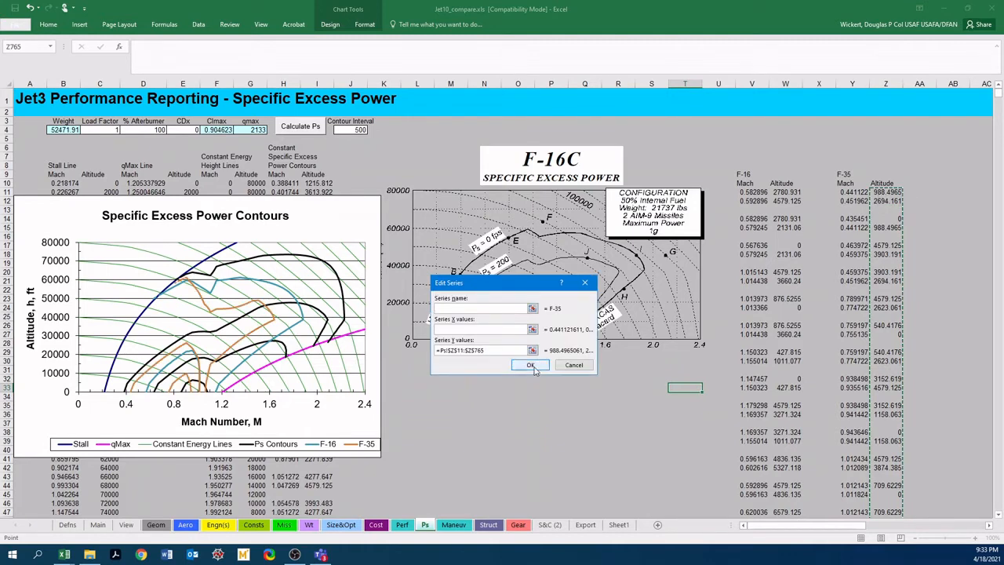
pyautogui.click(533, 366)
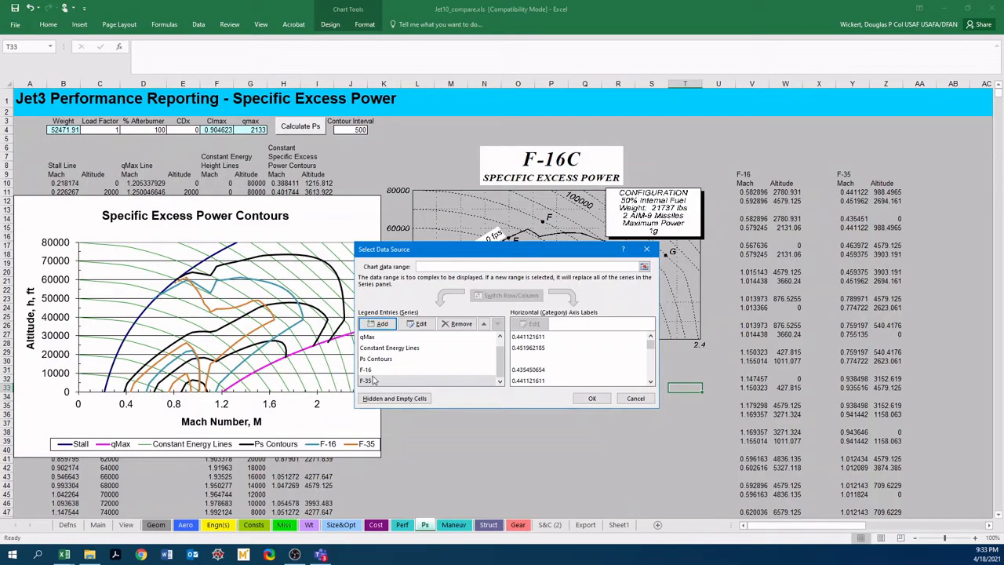
pyautogui.click(592, 398)
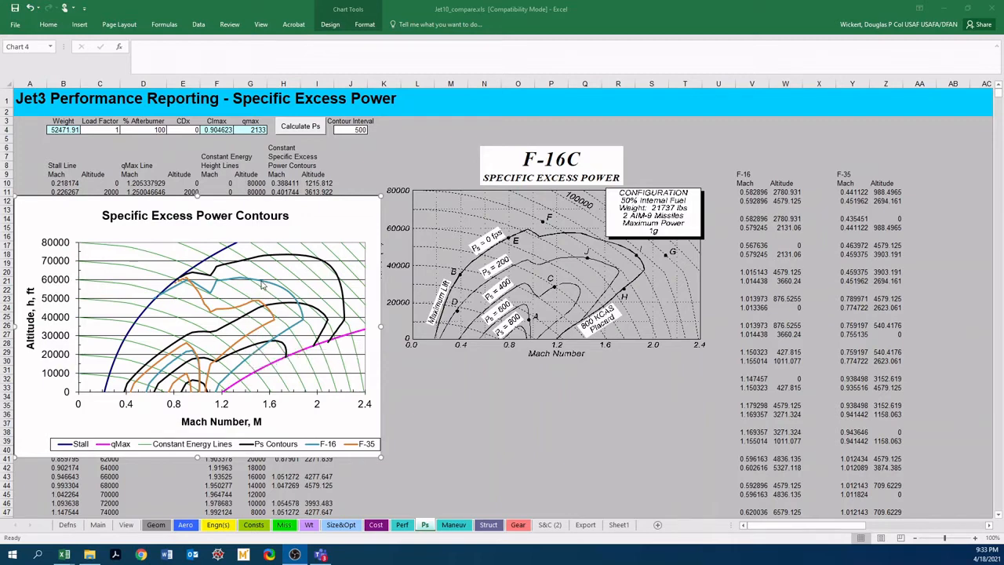
# Open the data point formatting options for the F-16 series point at about Mach 1.7 and 55,000 ft.
pyautogui.moveTo(264, 287)
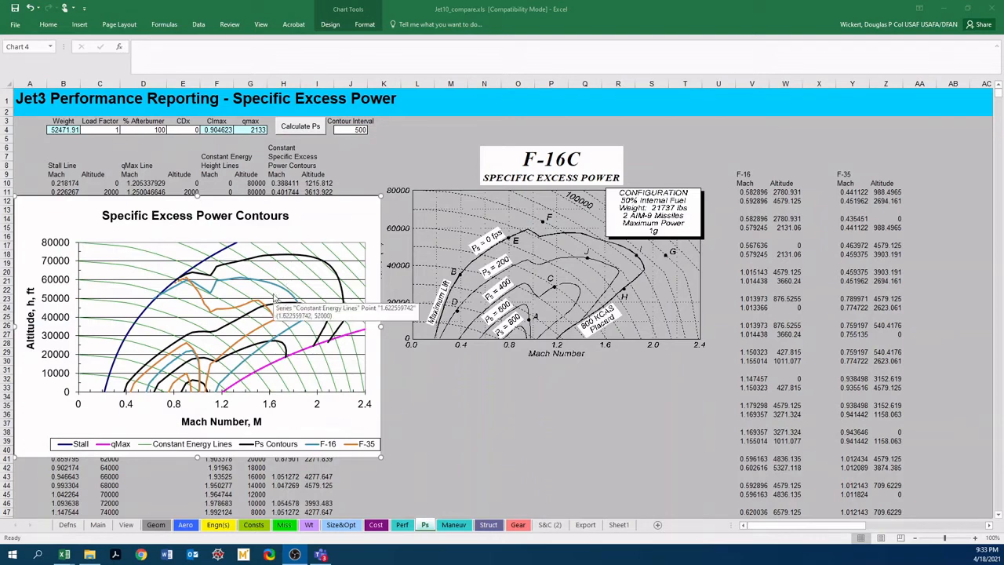
pyautogui.click(280, 292)
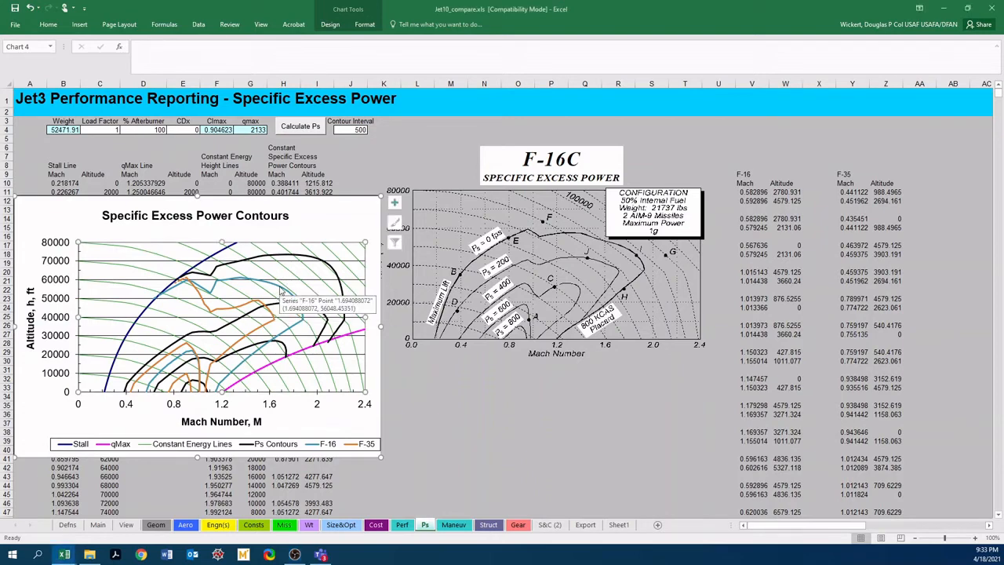
pyautogui.click(280, 292)
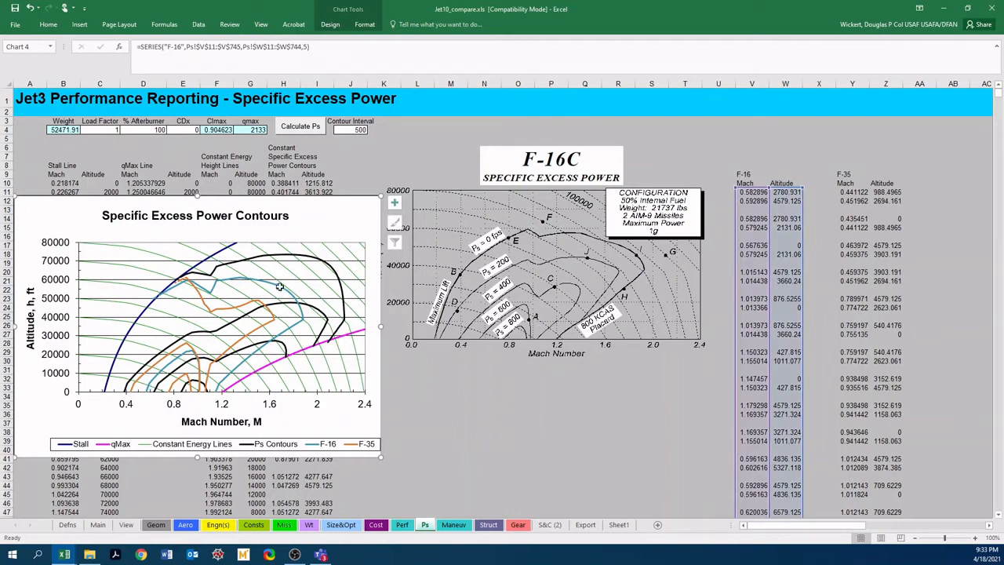
pyautogui.rightClick(280, 288)
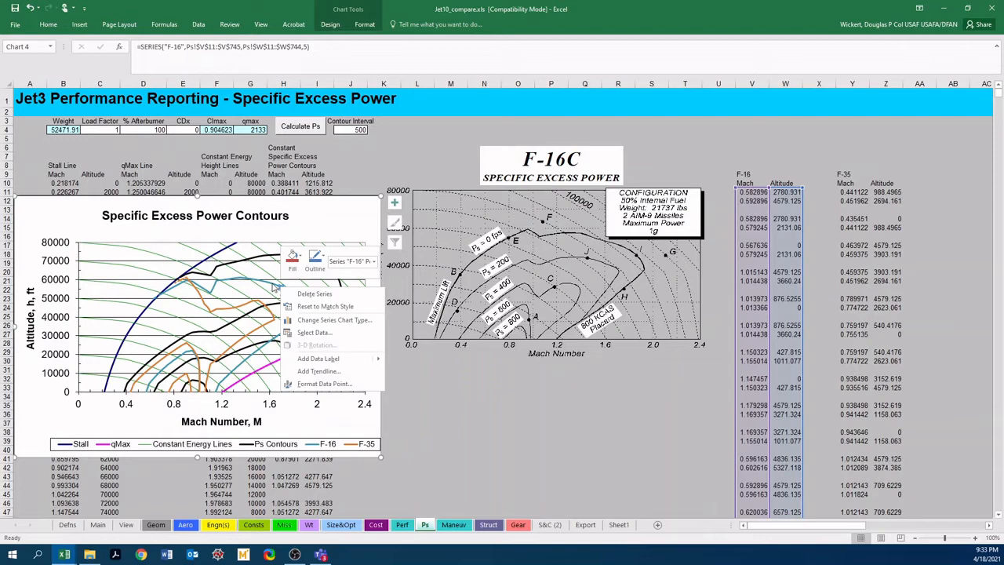
pyautogui.press('Escape')
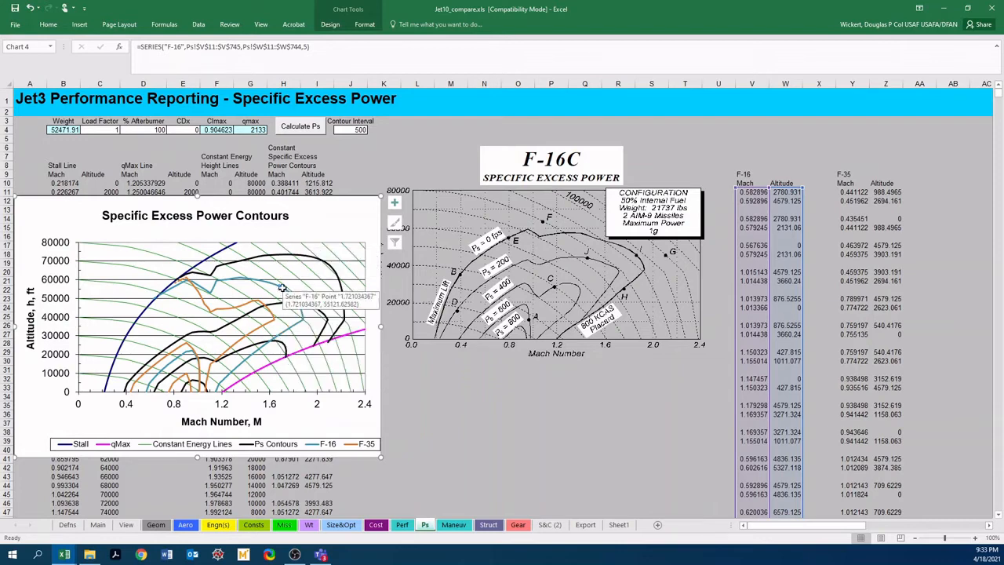
pyautogui.rightClick(283, 289)
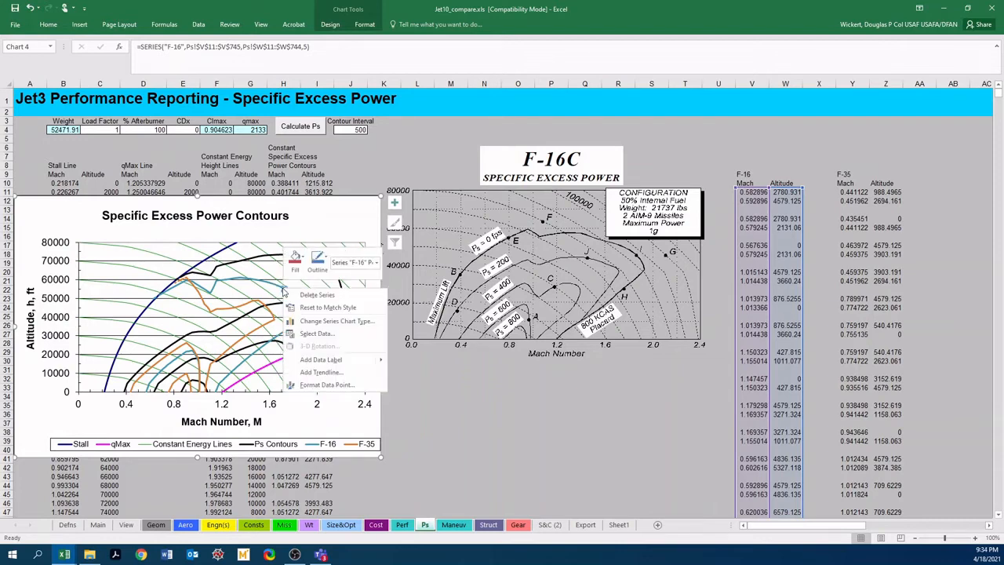
pyautogui.press('Escape')
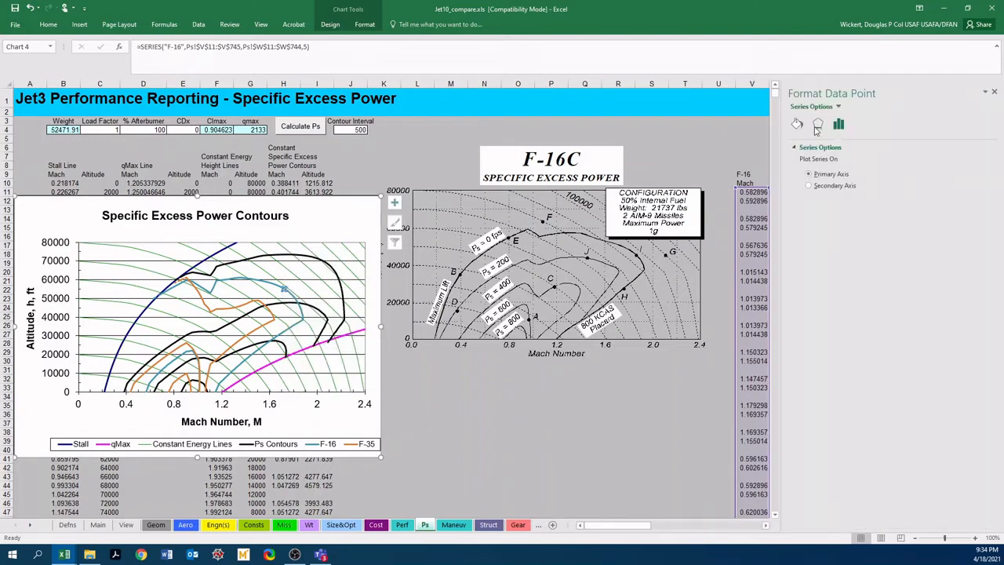
# Give the selected F-16 point a built-in triangle marker and enlarge the marker.
pyautogui.click(797, 124)
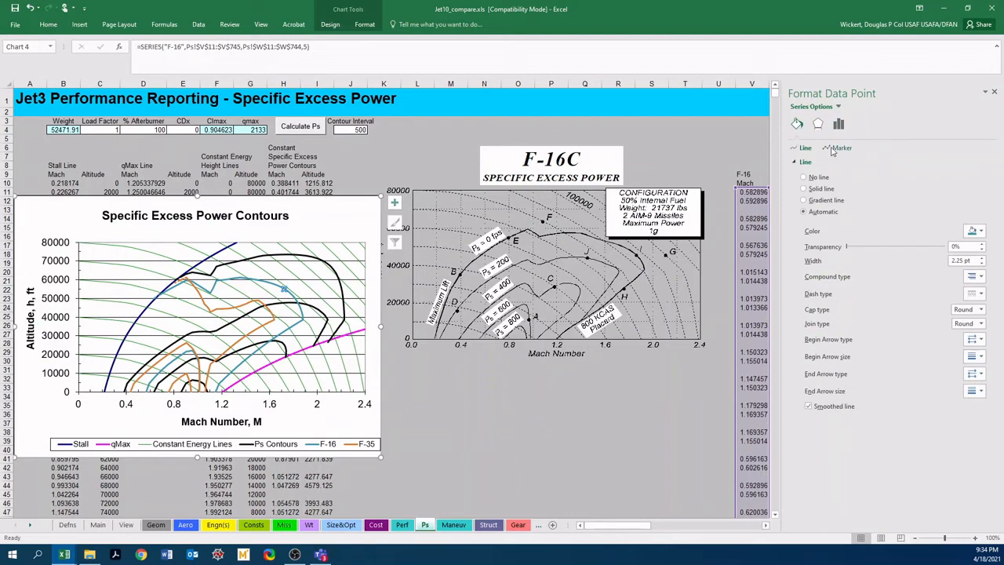
pyautogui.click(840, 148)
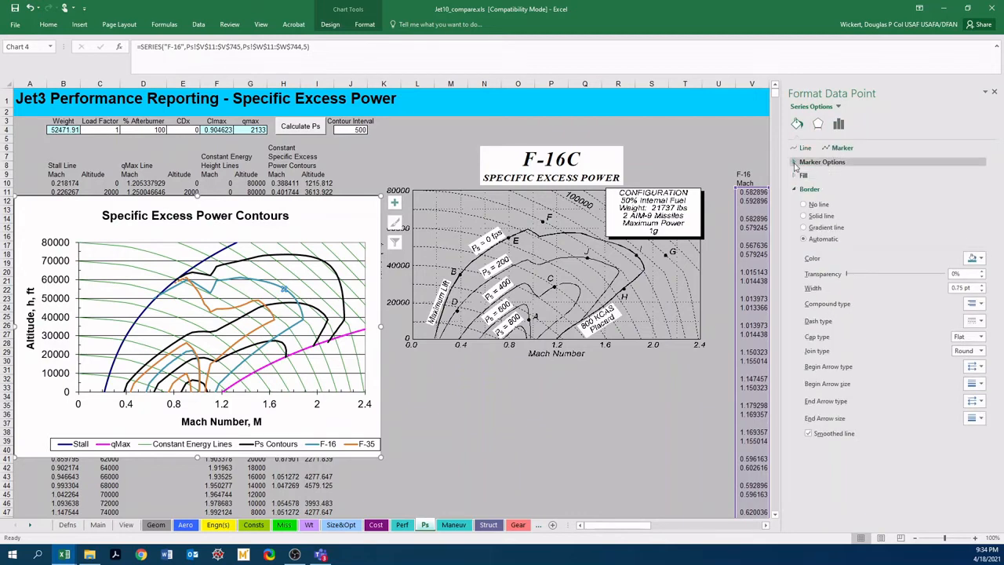
pyautogui.click(808, 161)
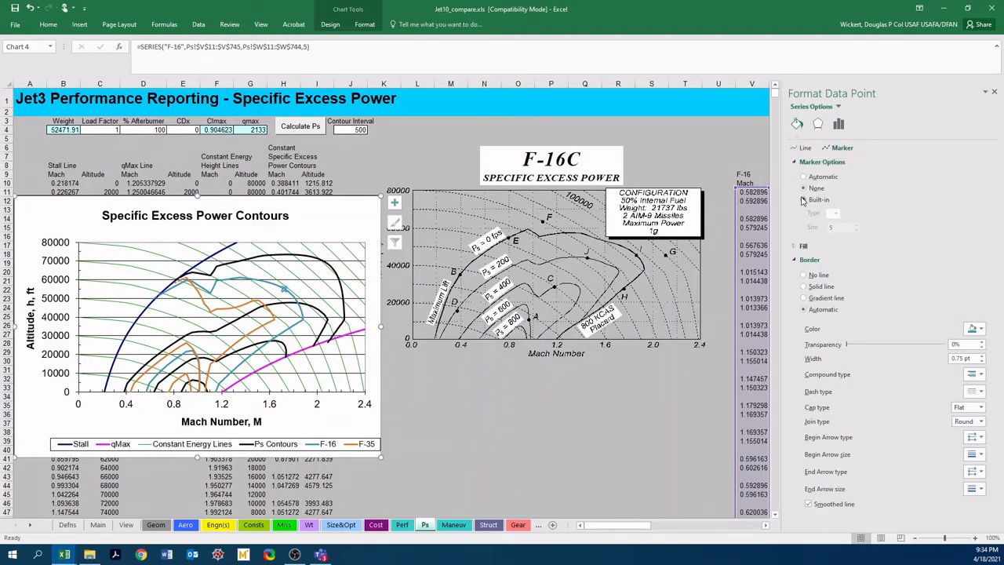
pyautogui.click(803, 200)
pyautogui.click(837, 213)
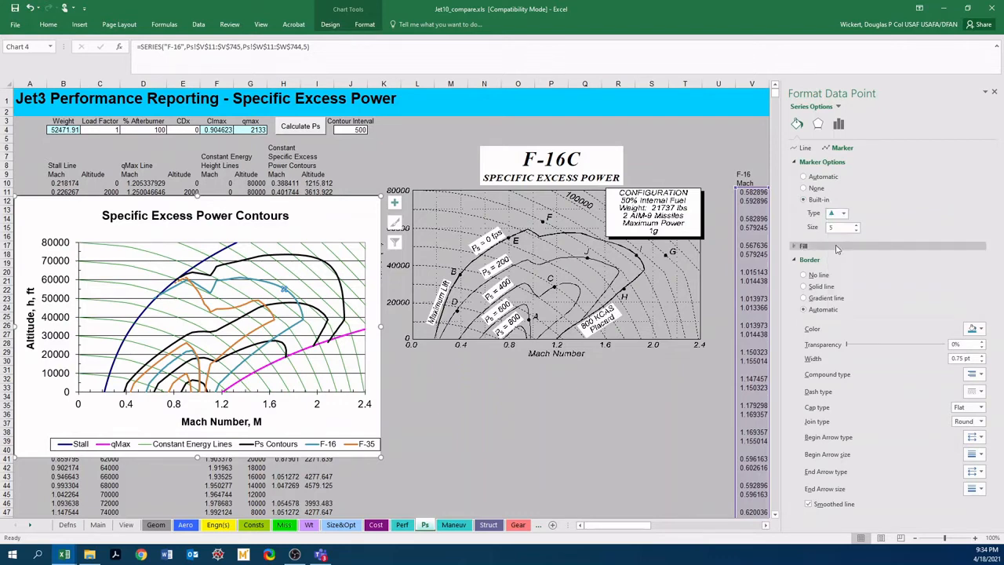
pyautogui.click(835, 248)
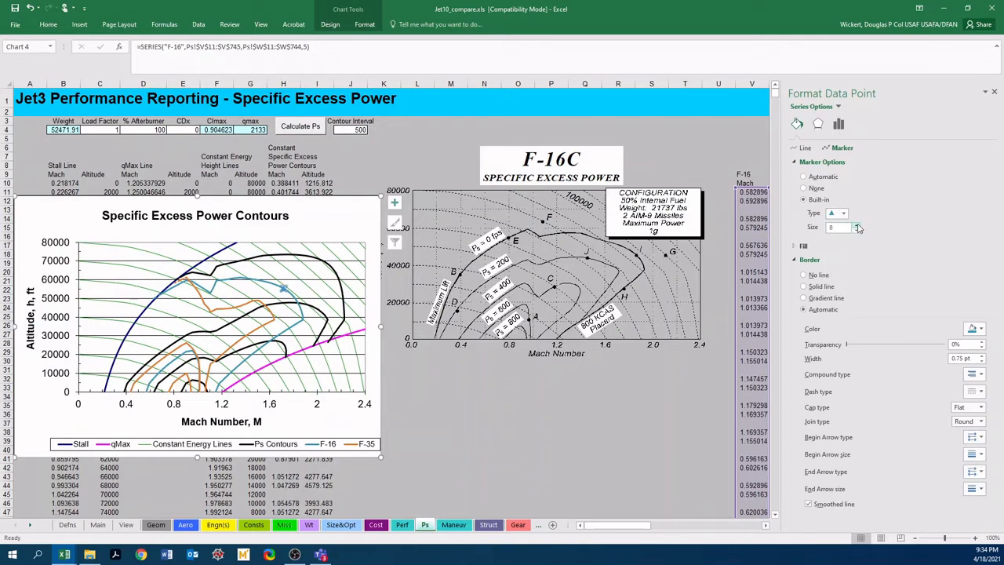
pyautogui.click(857, 231)
# Mark the F-16 outer contour point at about Mach 1.8 and 34,000 ft with a built-in triangle of size 7.
pyautogui.click(290, 328)
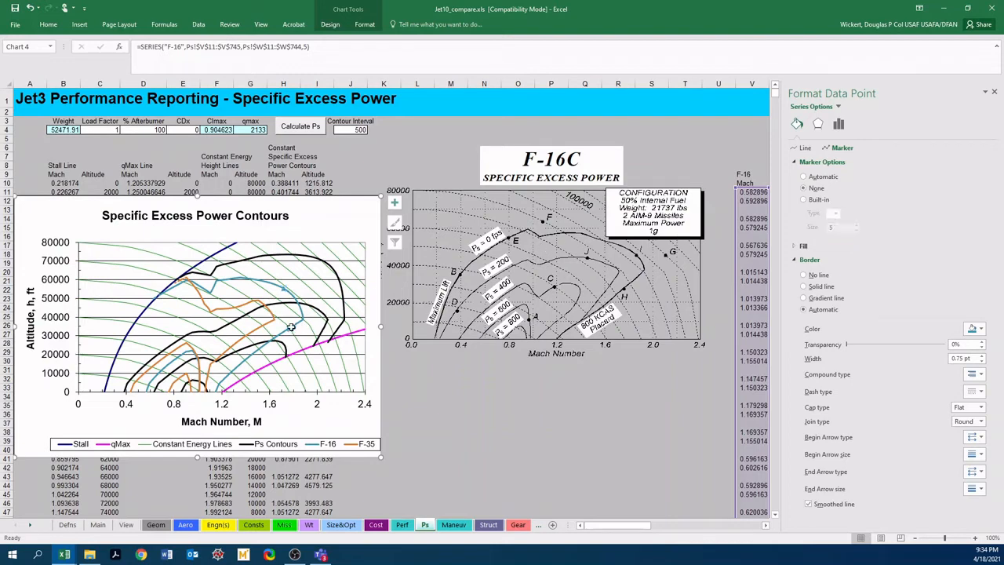
pyautogui.click(811, 200)
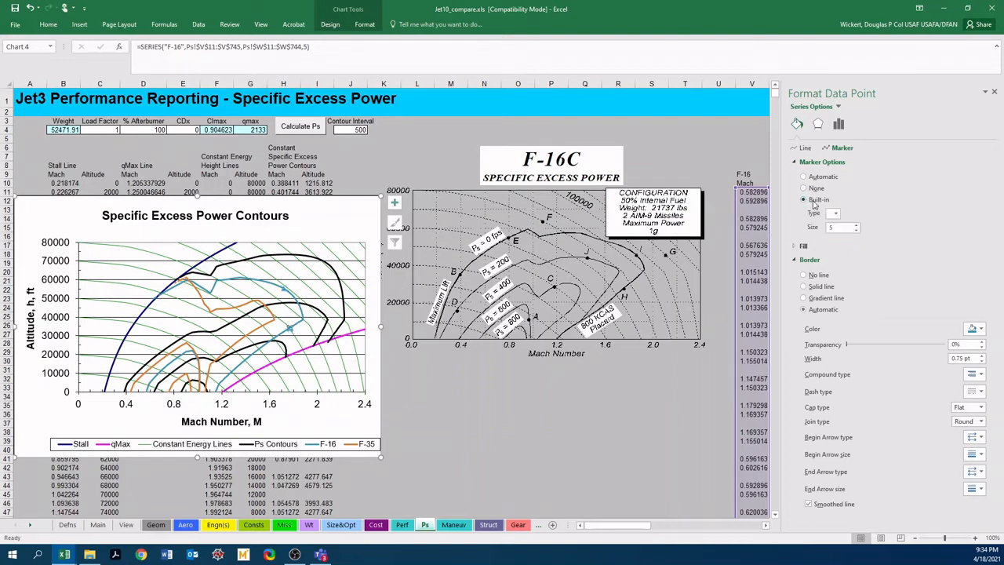
pyautogui.click(837, 216)
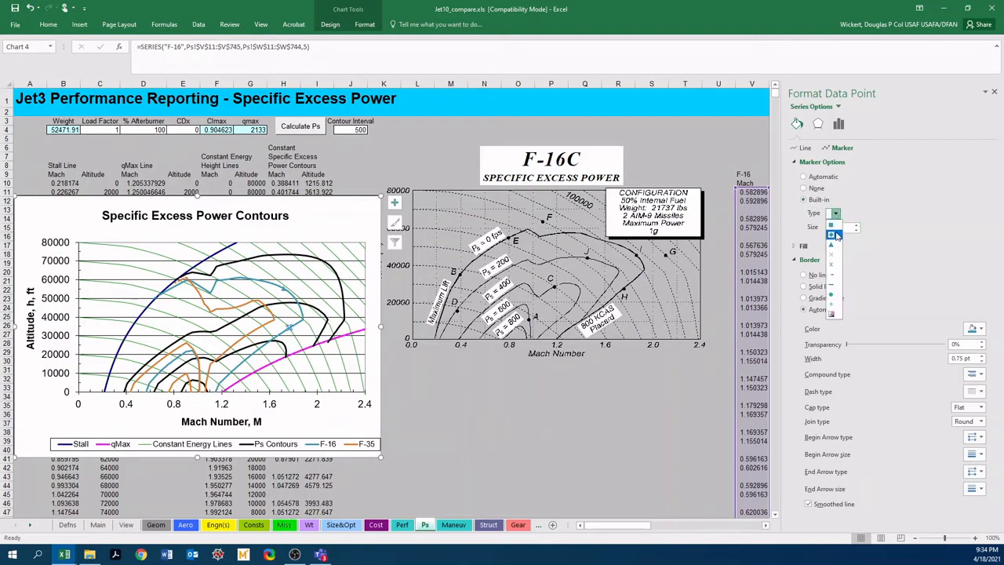
pyautogui.click(835, 243)
pyautogui.click(857, 224)
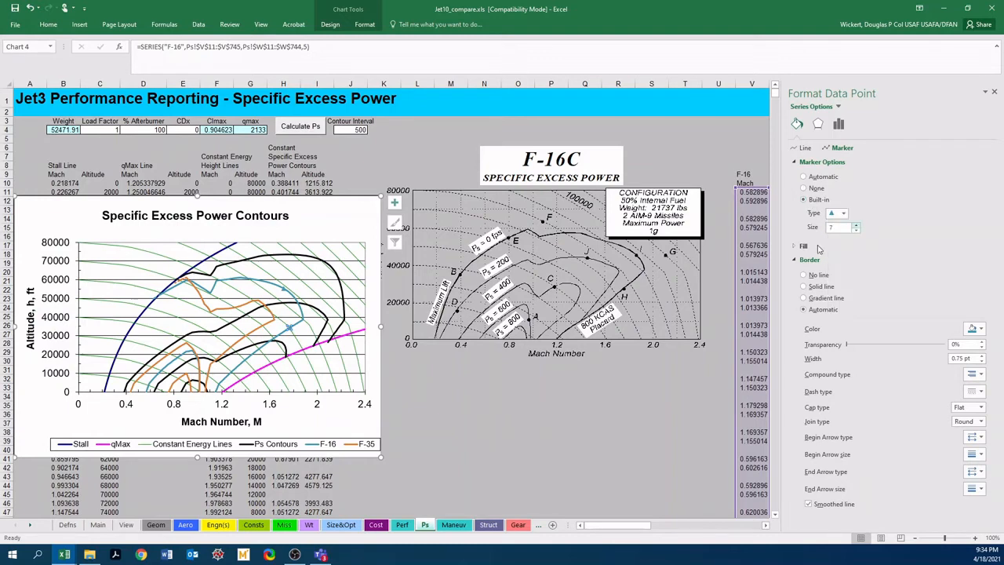
# Mark the F-16 outer contour point at about Mach 1.1 and 56,000 ft with a built-in triangle of size 7.
pyautogui.click(214, 288)
pyautogui.click(816, 201)
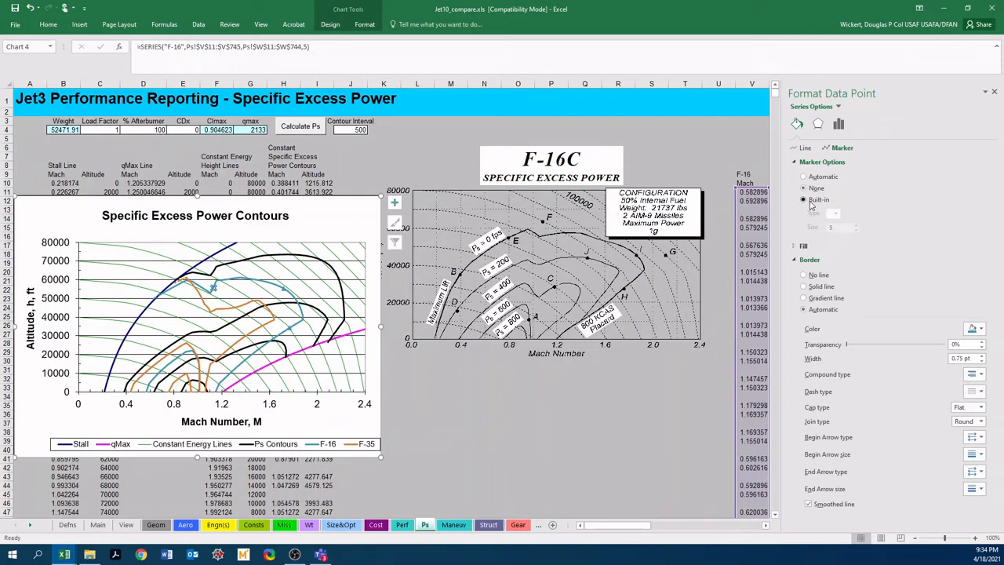
pyautogui.click(837, 215)
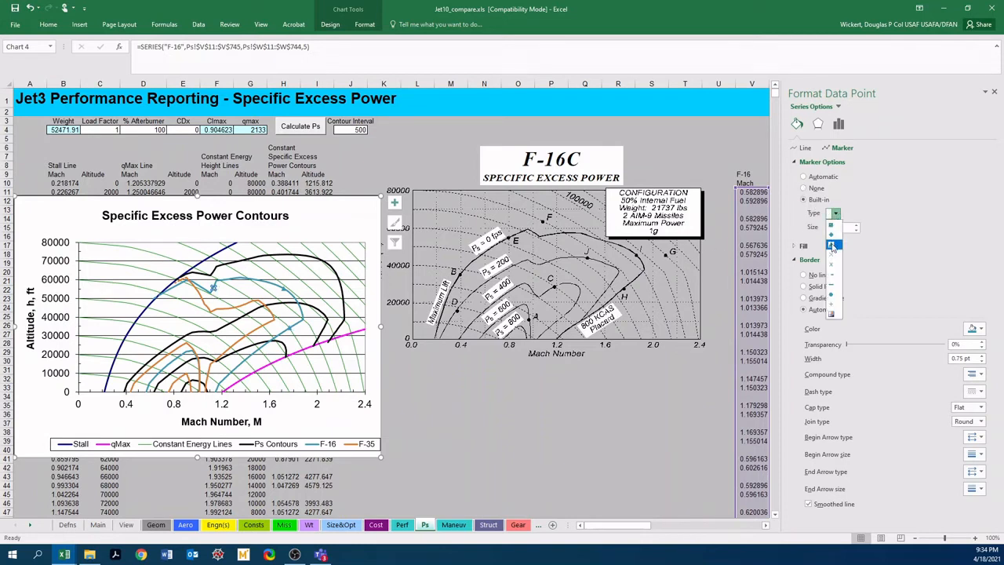
pyautogui.click(831, 244)
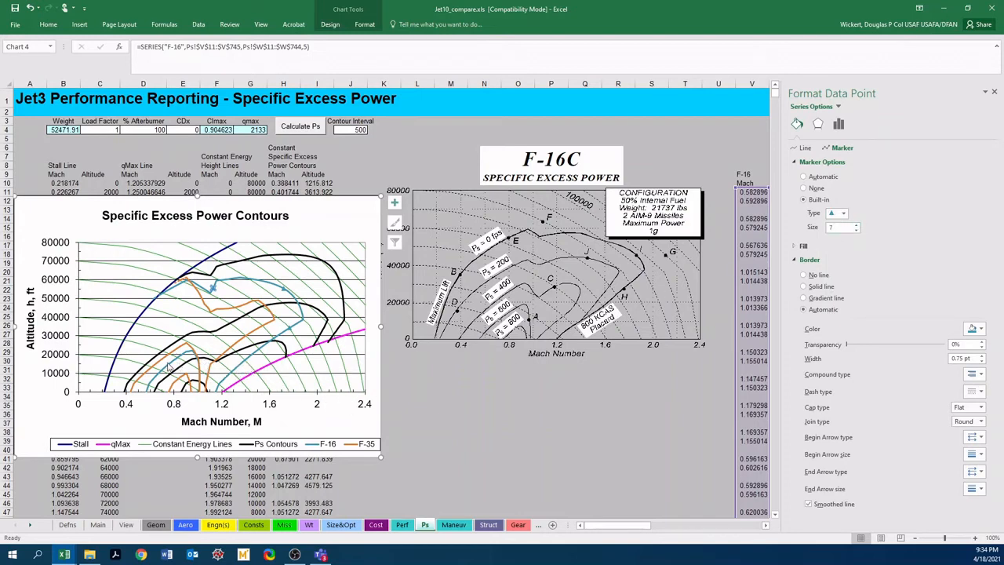
# Mark the F-16 inner contour point at about Mach 0.8 and 15,000 ft with a built-in triangle of size 7.
pyautogui.click(170, 368)
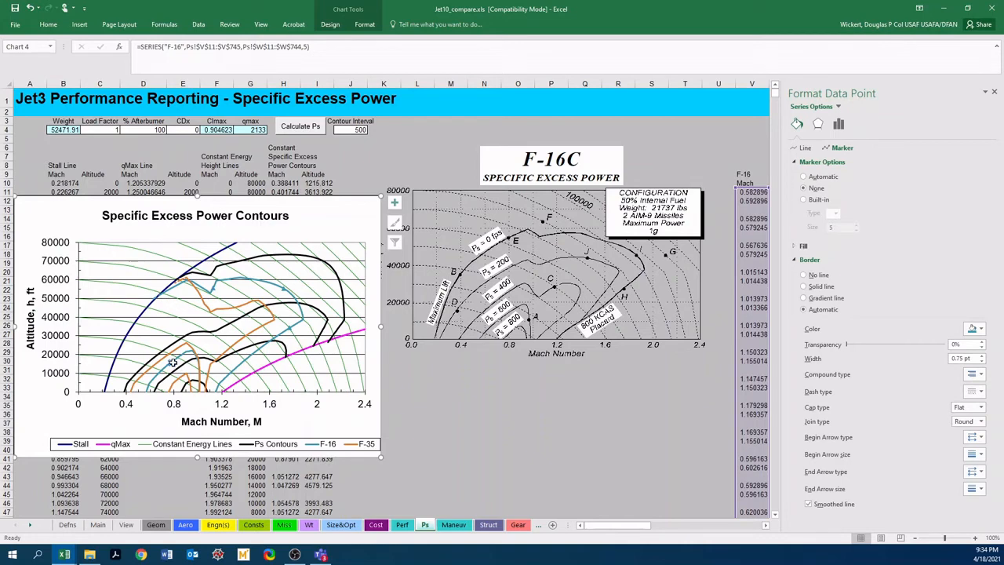
pyautogui.click(835, 214)
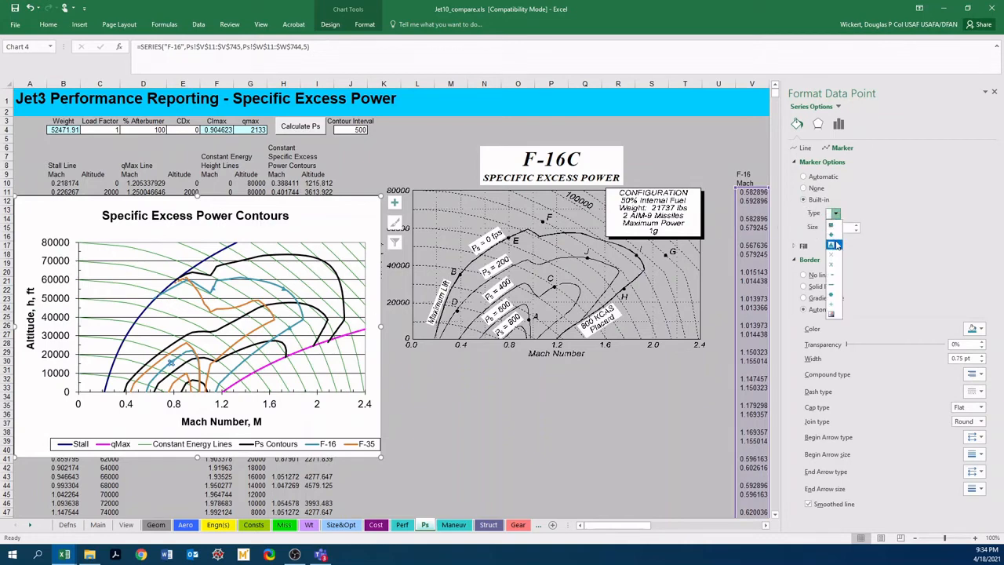
pyautogui.click(838, 245)
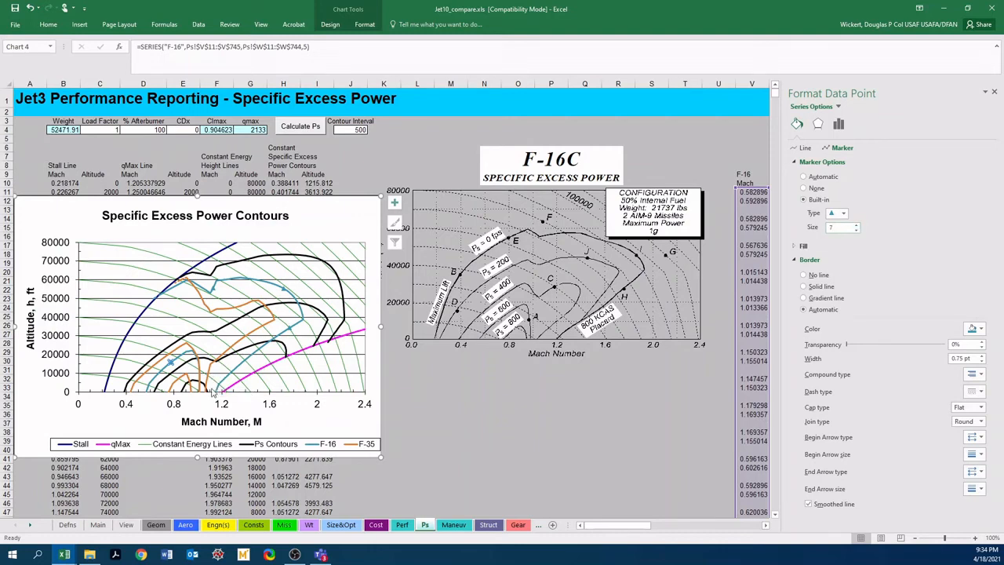
# Mark the F-35 outer contour point at about Mach 1.3 and 45,000 ft with a built-in X marker of size 7.
pyautogui.click(232, 312)
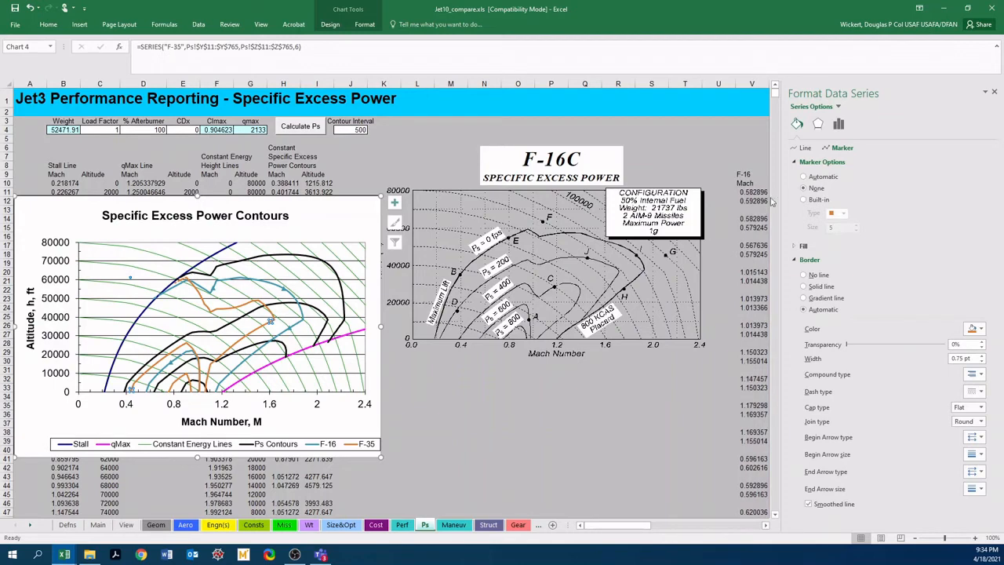
pyautogui.moveTo(192, 339); pyautogui.dragTo(237, 306)
pyautogui.click(804, 200)
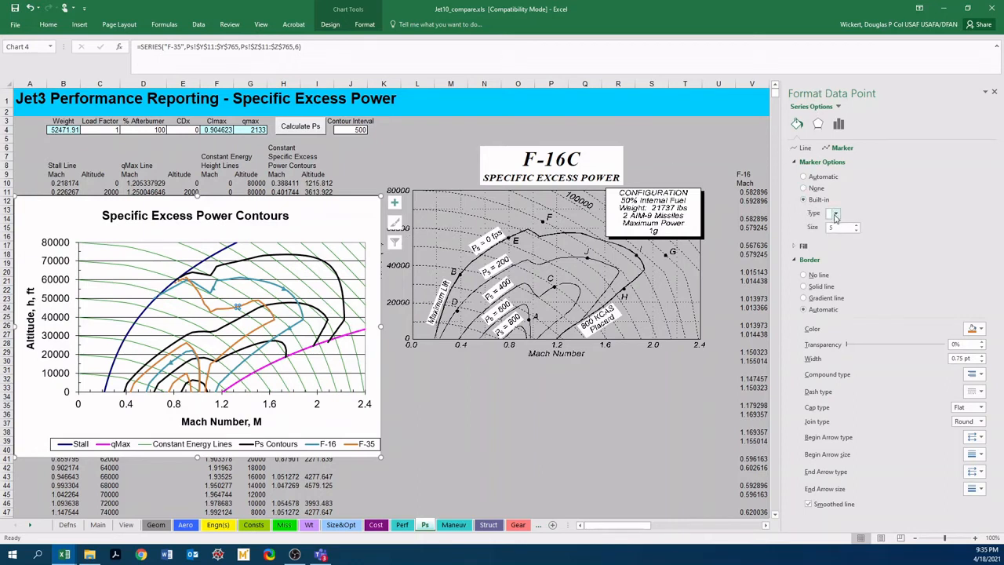
pyautogui.click(835, 213)
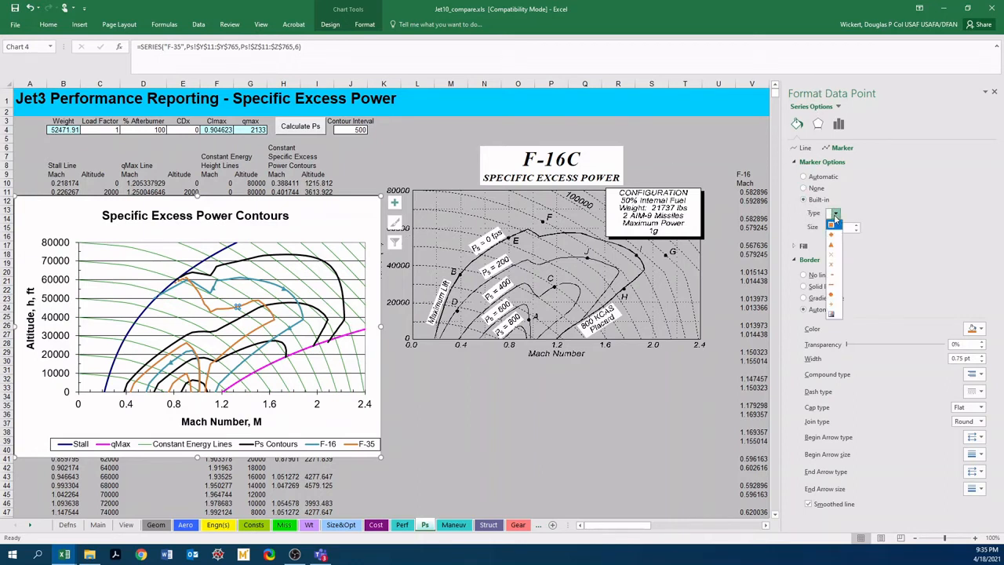
pyautogui.click(837, 257)
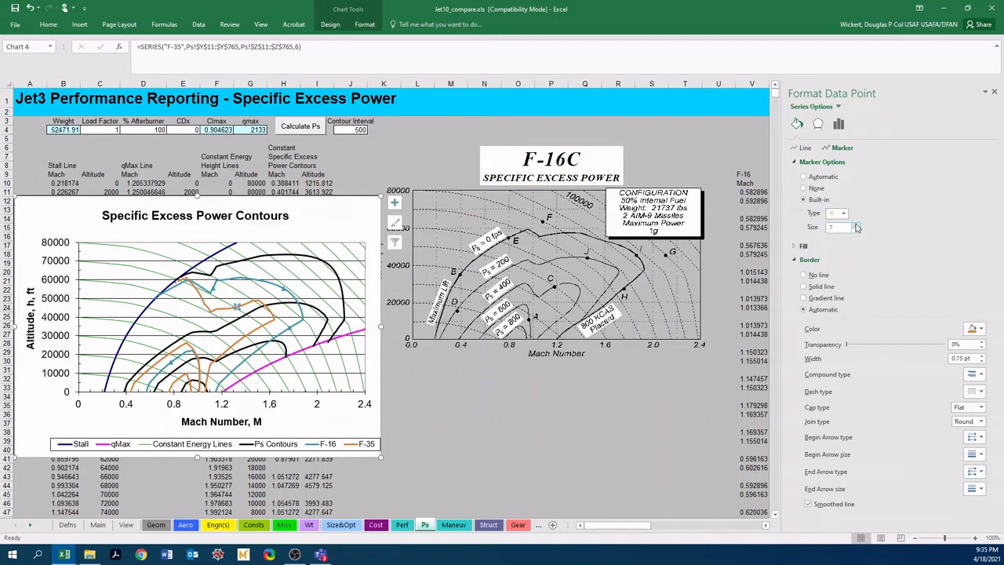
# Mark the F-35 outer contour point at about Mach 1.5 and 33,000 ft with a built-in X marker of size 7.
pyautogui.click(257, 330)
pyautogui.click(803, 200)
pyautogui.click(837, 214)
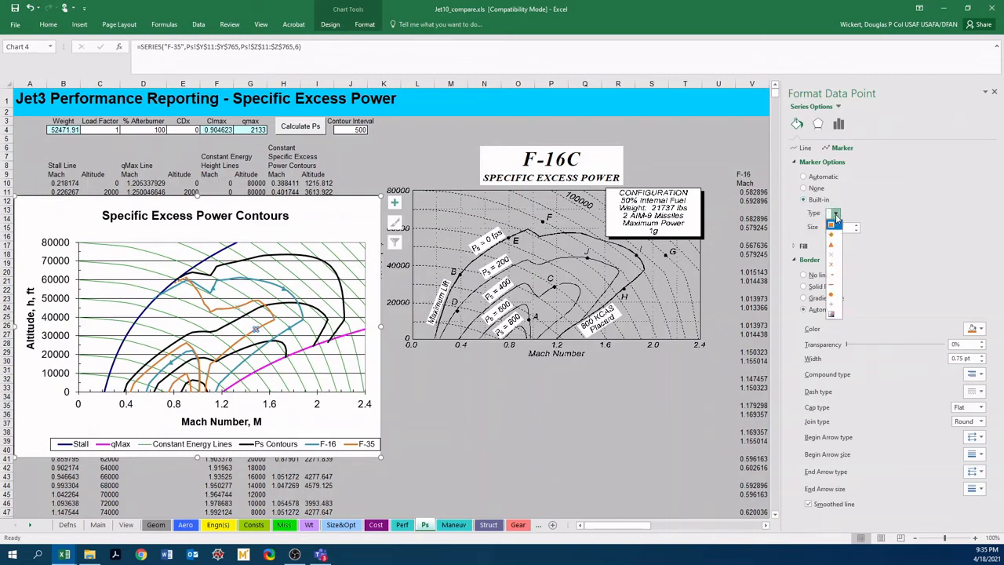
pyautogui.click(832, 257)
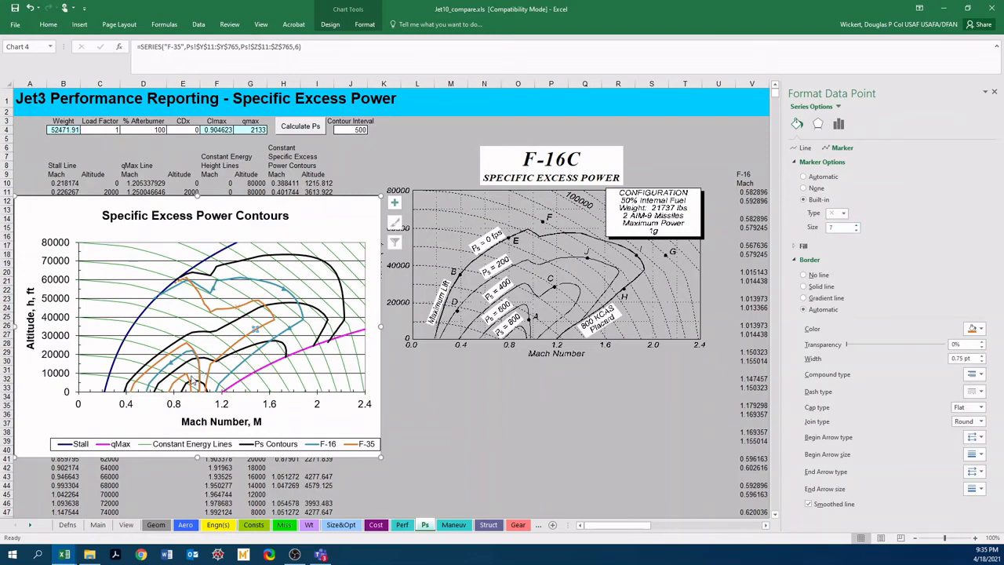
# Add an enlarged built-in X marker to the F-35 innermost contour point at about Mach 0.9 and 8,000 ft.
pyautogui.moveTo(191, 381)
pyautogui.click(803, 188)
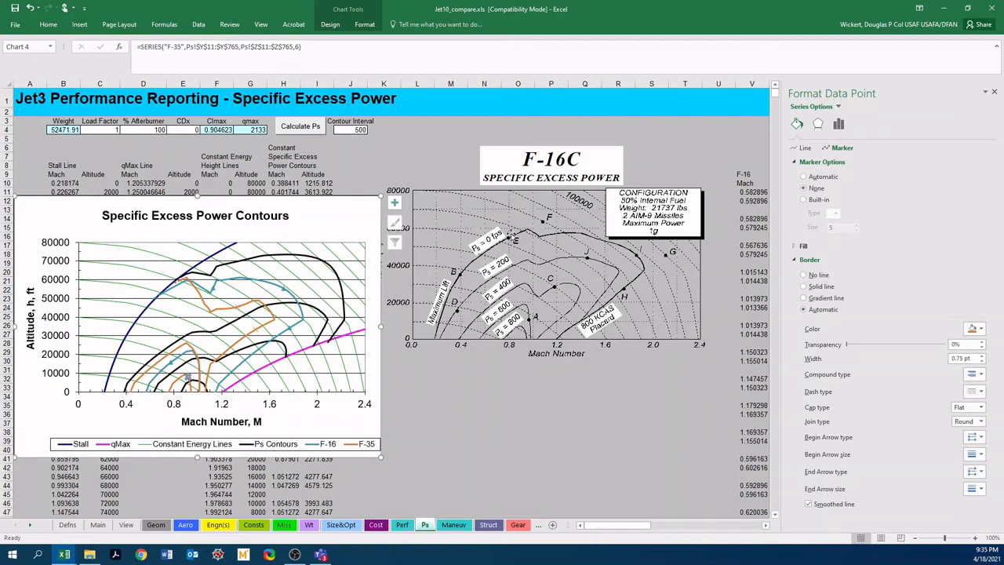
pyautogui.click(803, 199)
pyautogui.click(836, 213)
pyautogui.click(838, 254)
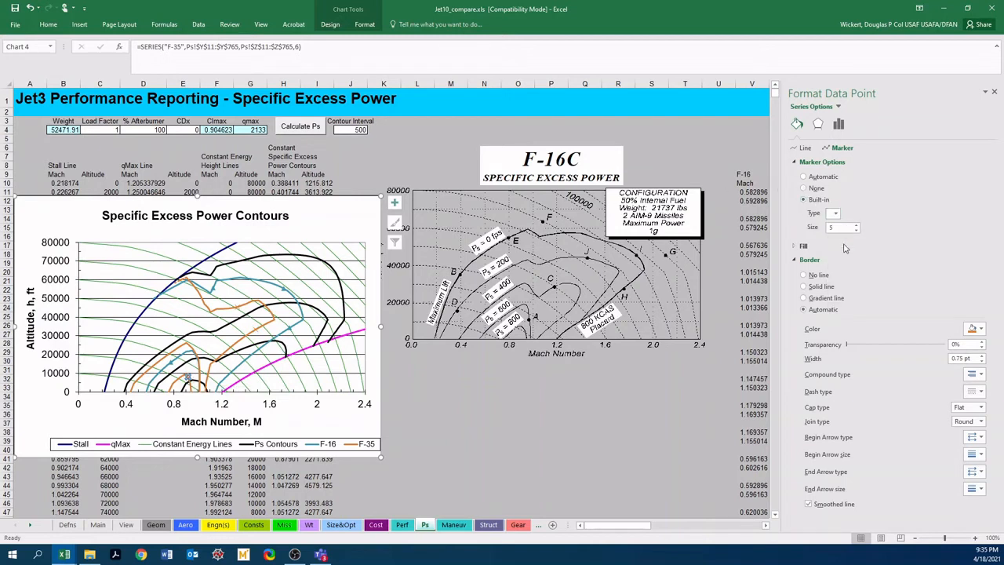
pyautogui.click(857, 225)
# Add an enlarged built-in X marker to the F-35 innermost contour point at about Mach 0.8 and 6,000 ft.
pyautogui.click(176, 382)
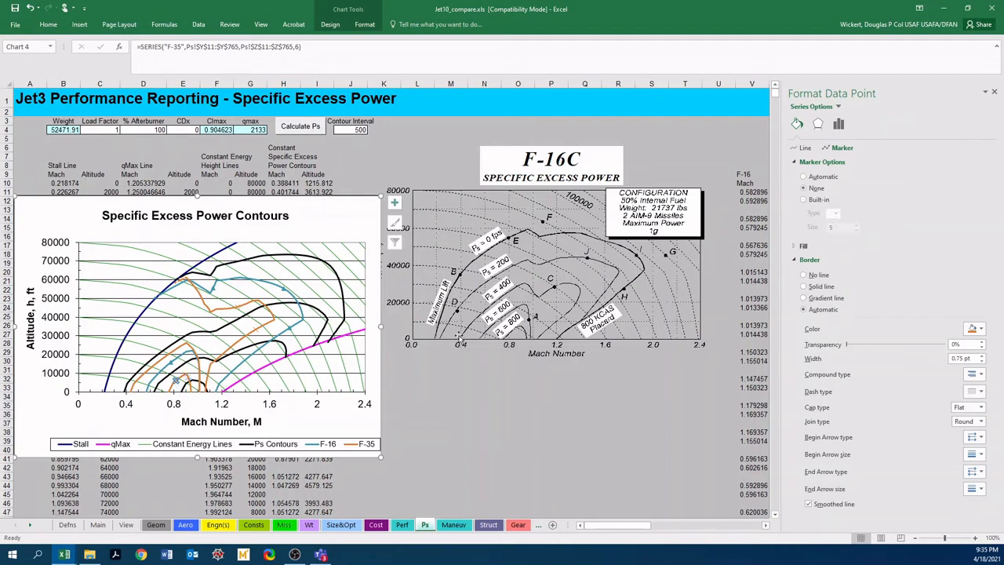
pyautogui.click(813, 202)
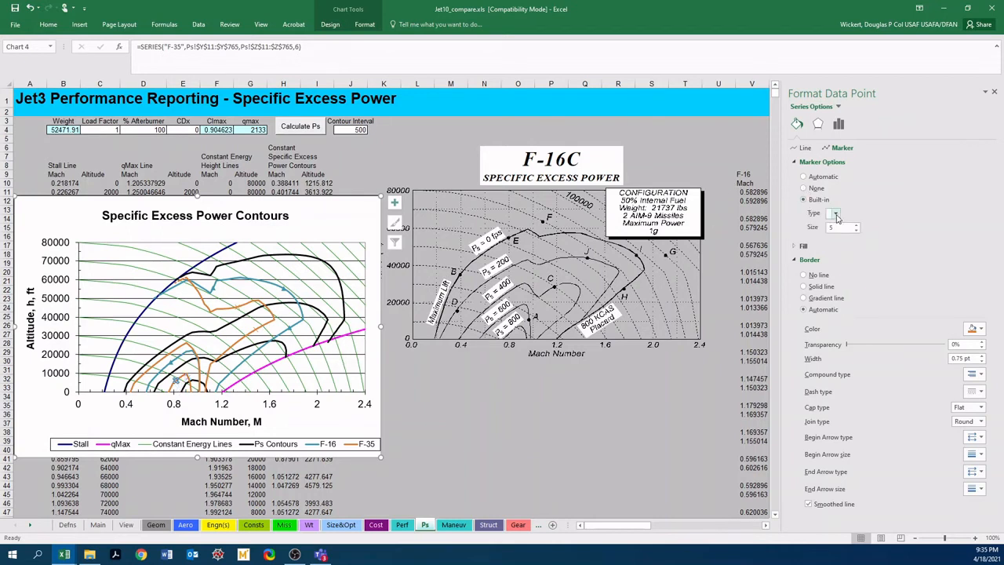
pyautogui.click(838, 214)
pyautogui.click(835, 259)
pyautogui.click(856, 225)
pyautogui.click(857, 225)
pyautogui.click(173, 323)
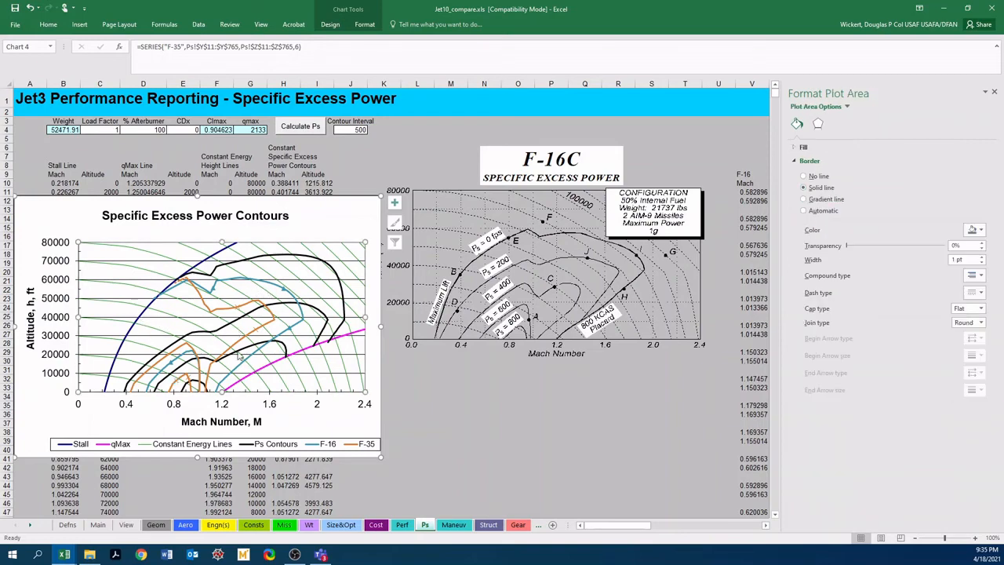
pyautogui.click(180, 354)
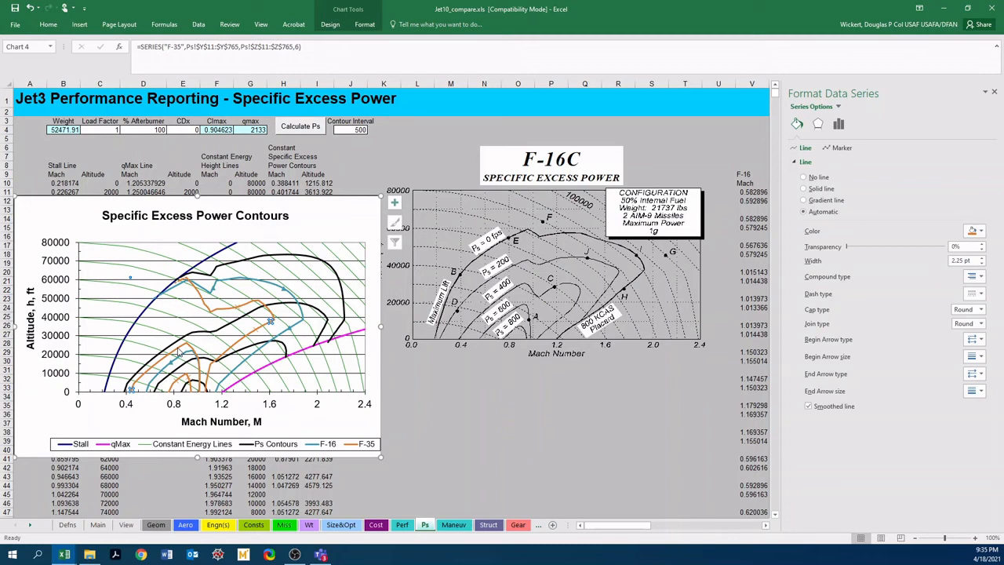
pyautogui.click(359, 225)
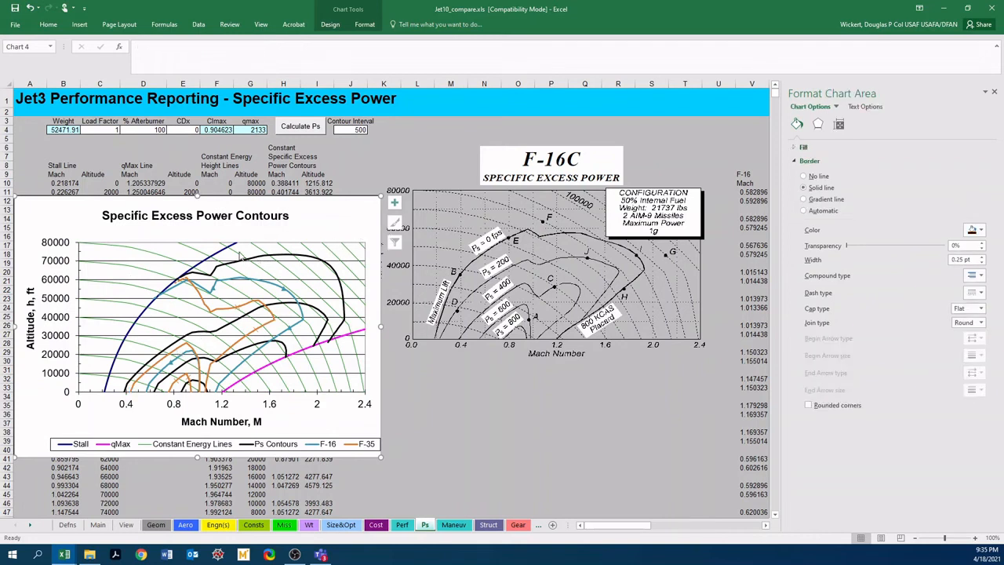